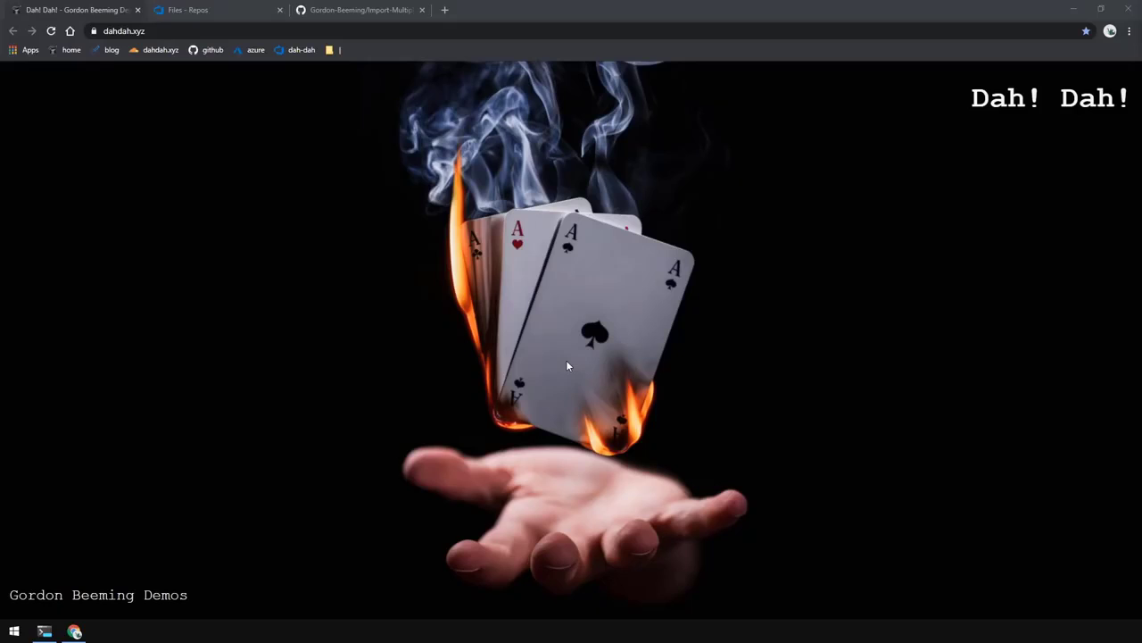
- On GitHub, browse the Import-Multiple-GitRepos-In-Vsts repository and read through Program.cs, then return to the repo root
left_click(188, 10)
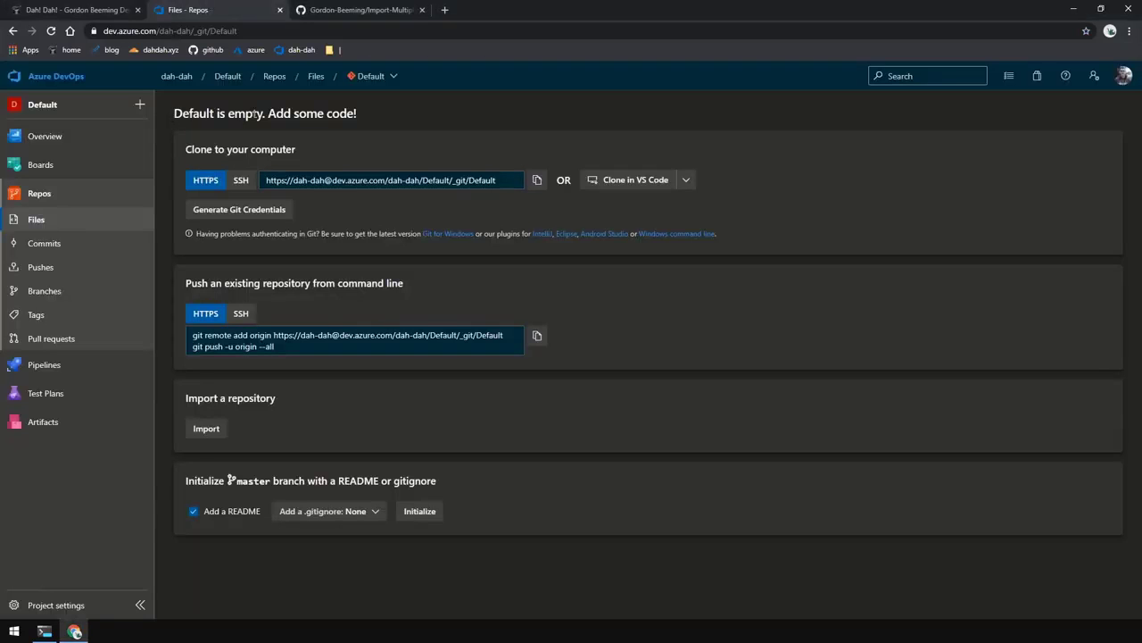
left_click(374, 10)
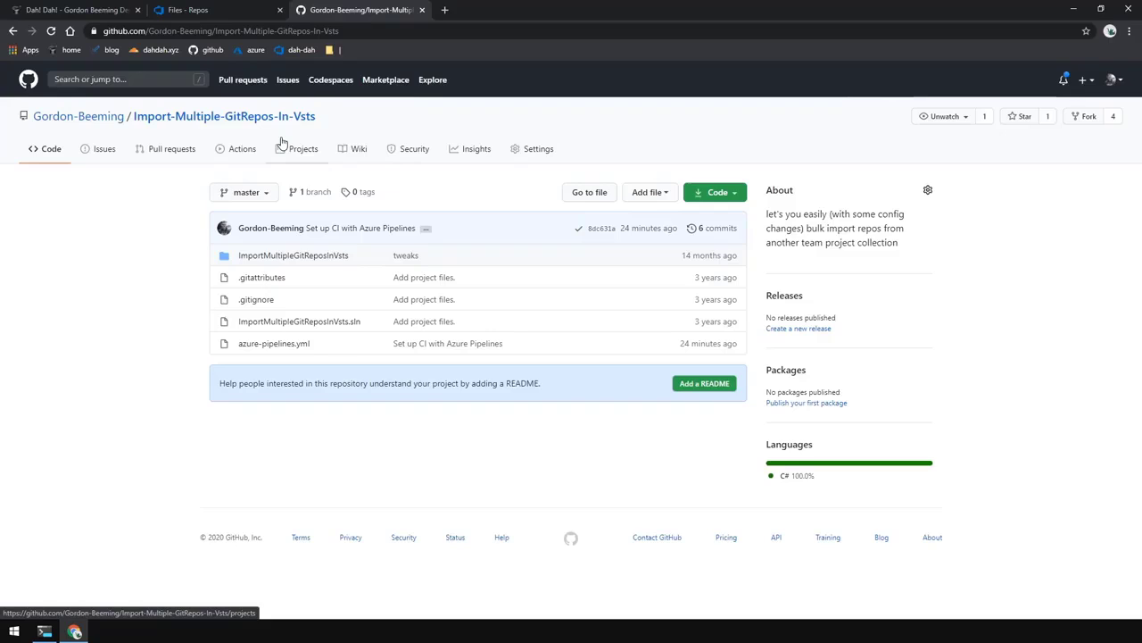
left_click(295, 256)
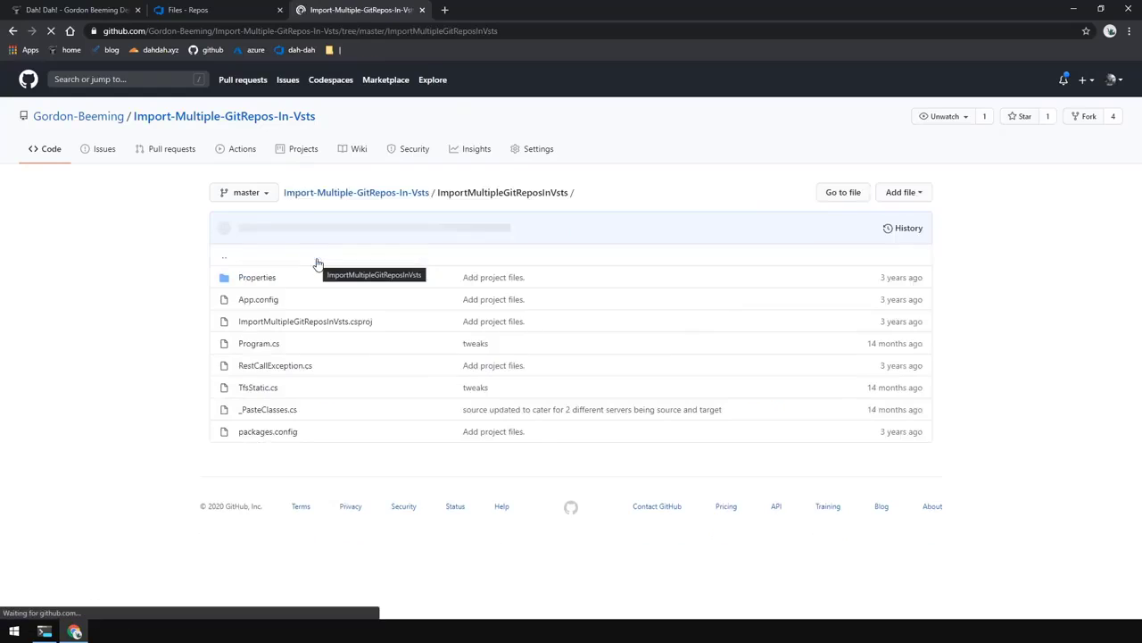
left_click(265, 347)
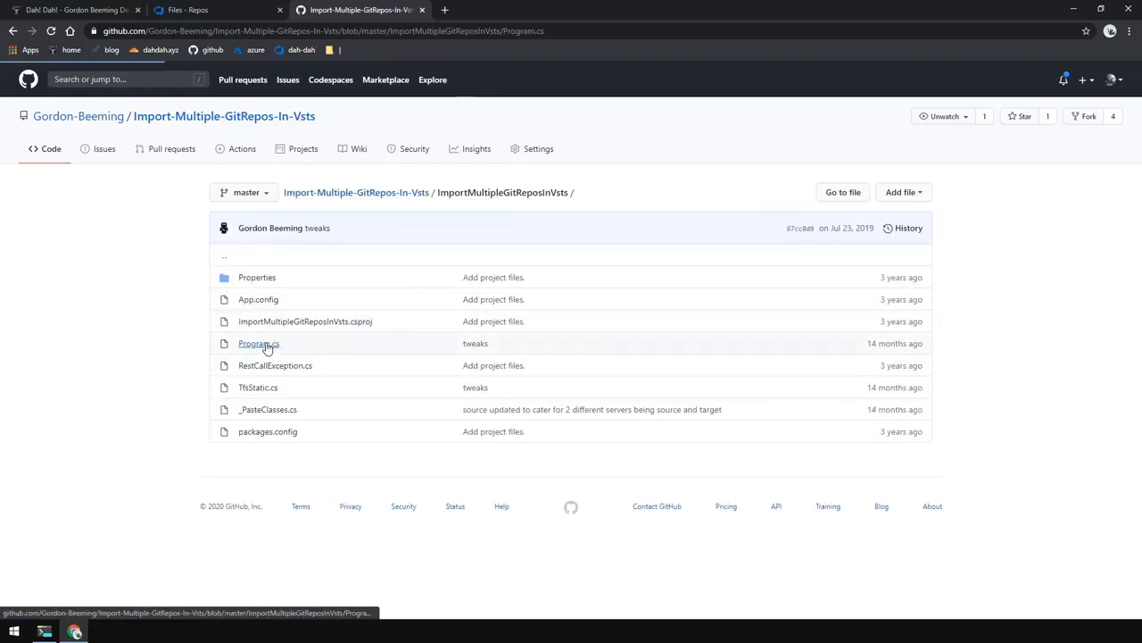
scroll(385, 393, "down", 3)
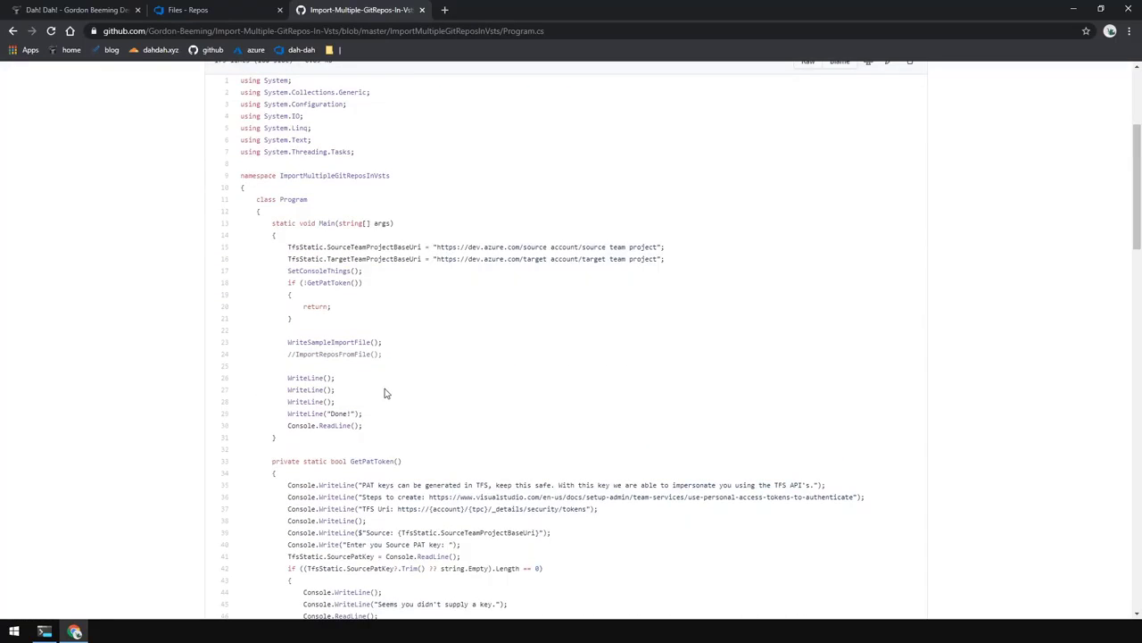
scroll(385, 392, "down", 2)
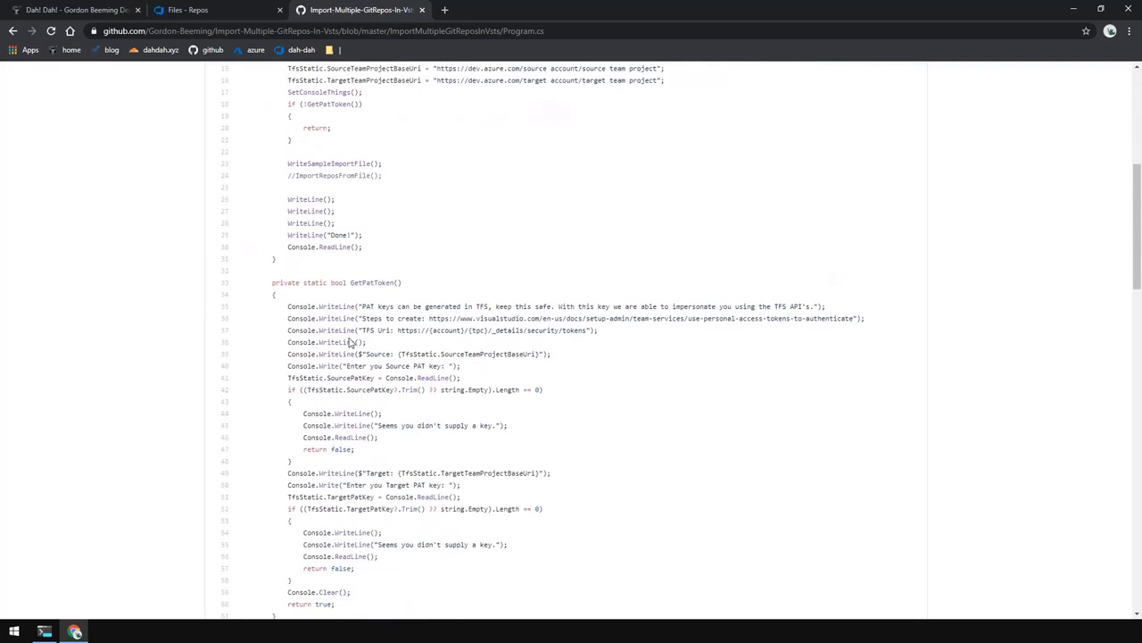
scroll(351, 342, "up", 5)
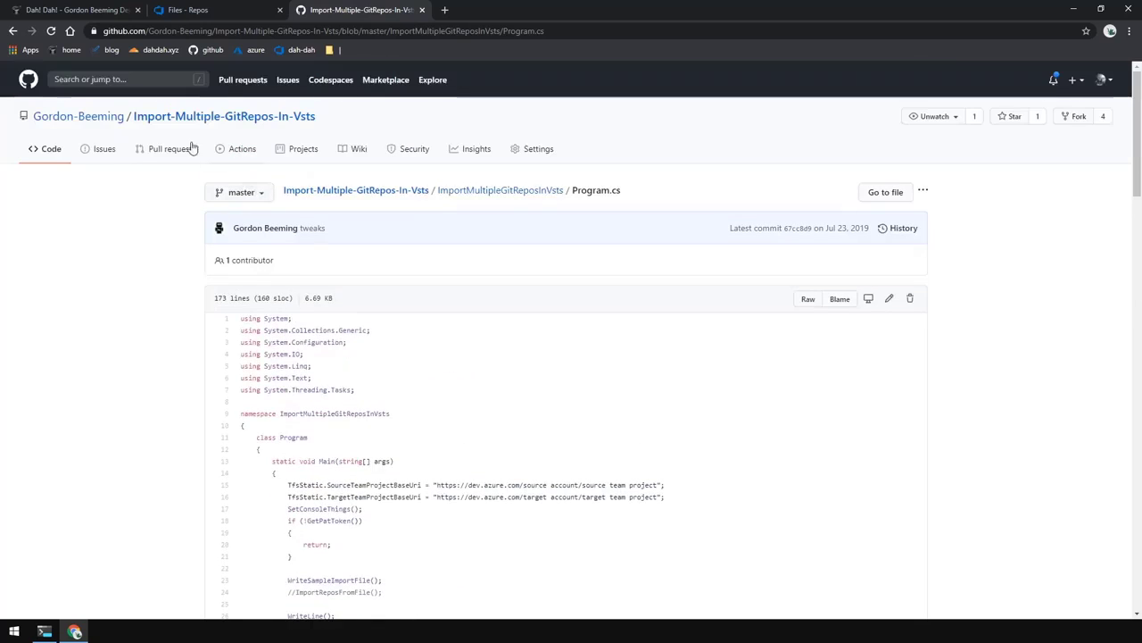
left_click(308, 190)
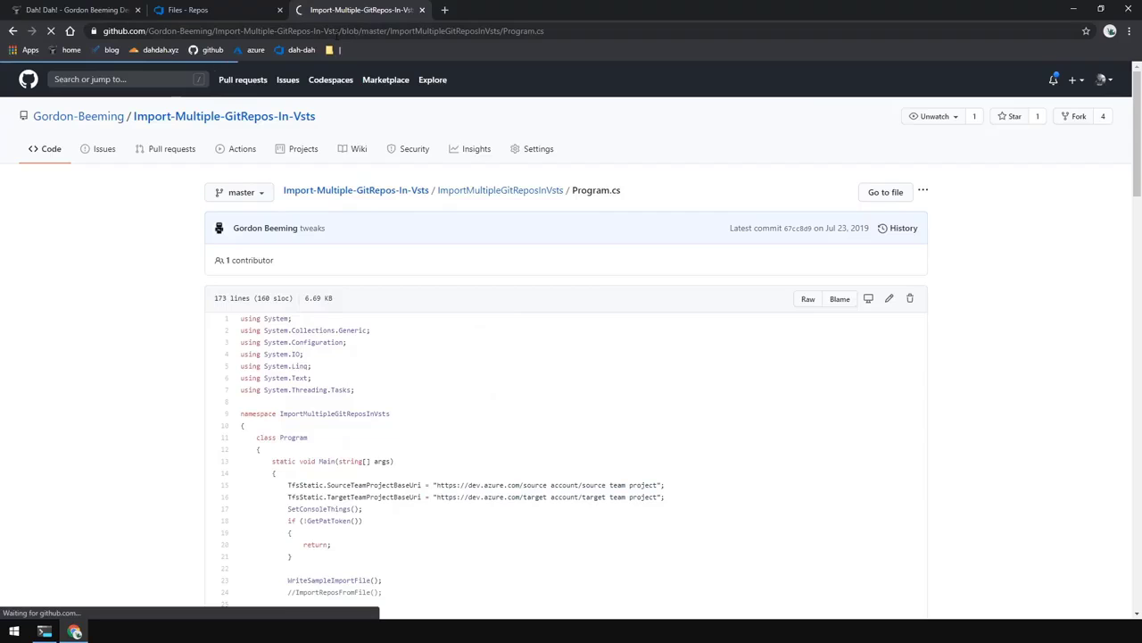
- From the repository list, create a repository named RepoFromGitHub with Add a README unchecked
left_click(226, 12)
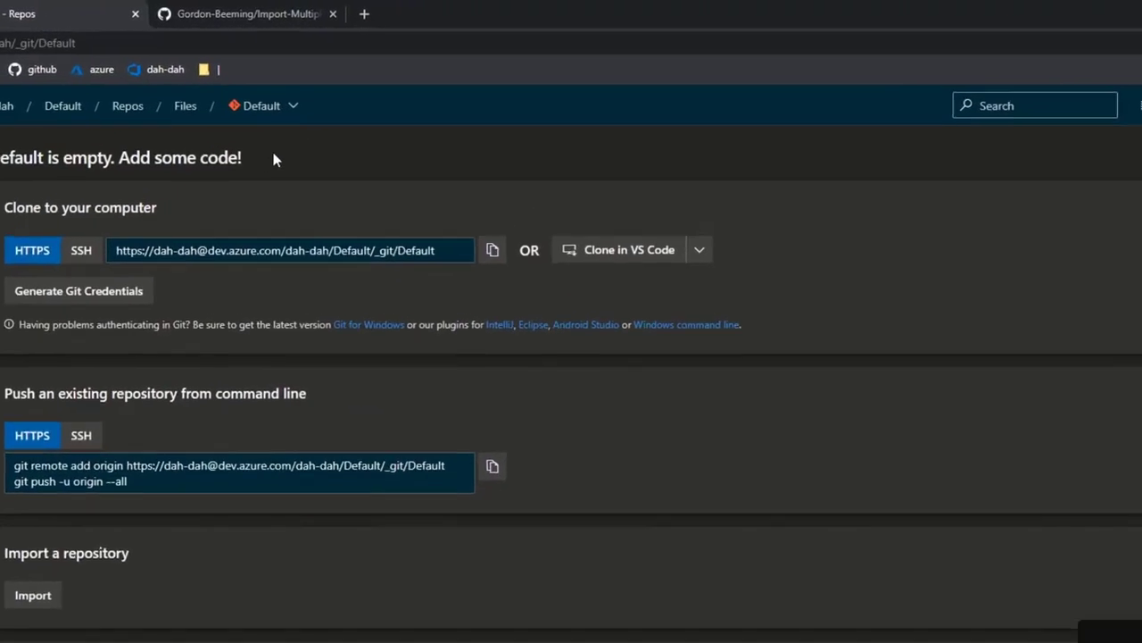
left_click(268, 106)
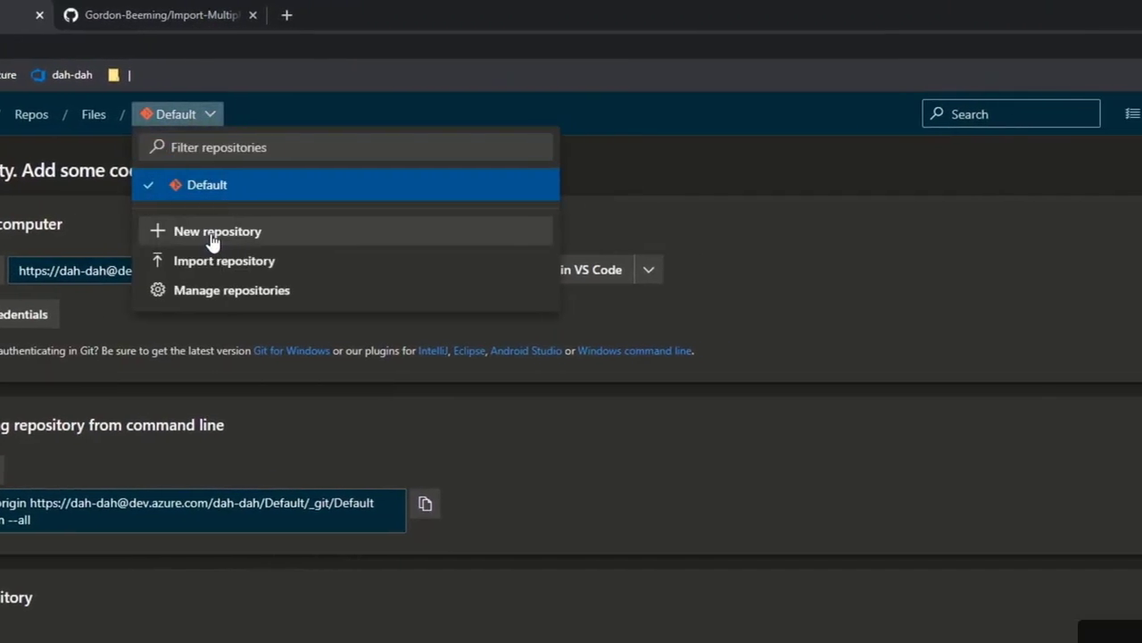
left_click(213, 238)
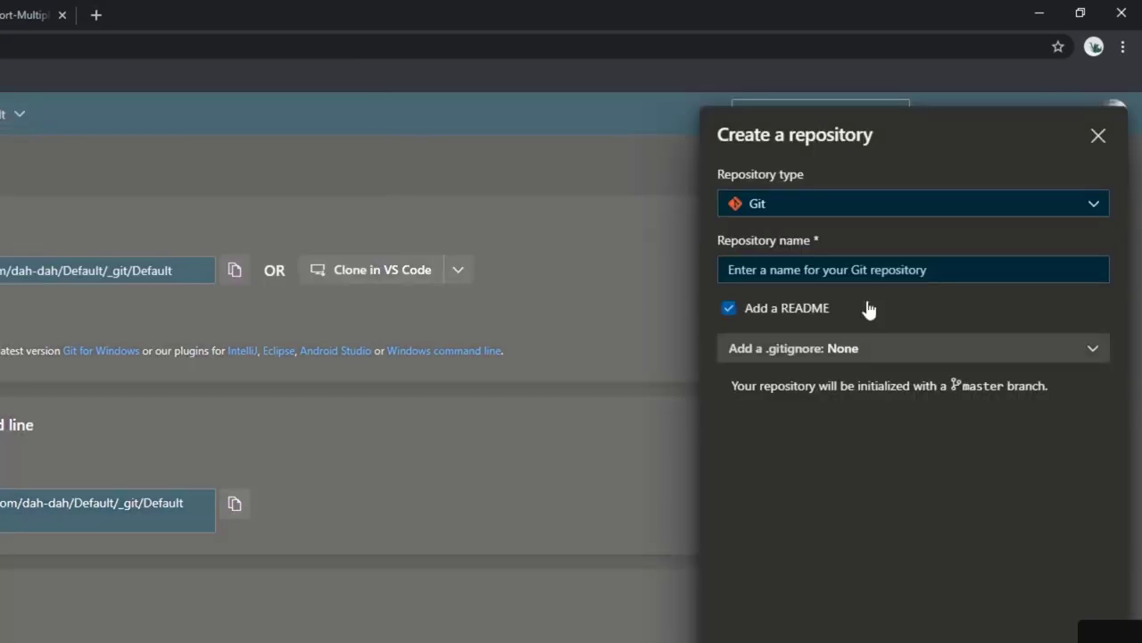
left_click(814, 272)
type("Repo")
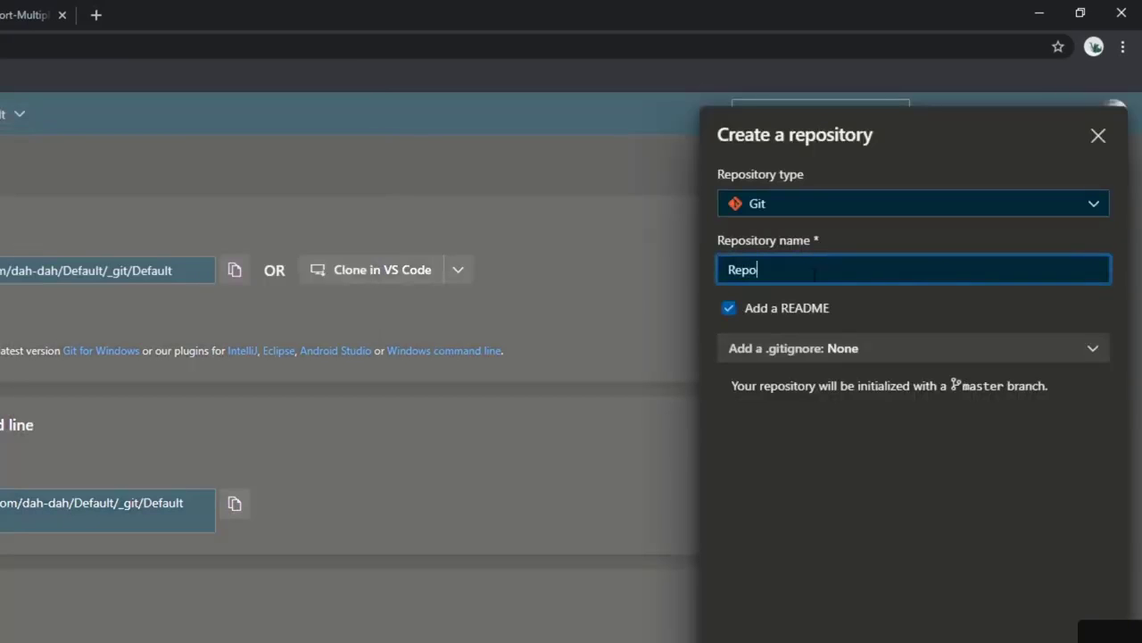
type("FromGitHub")
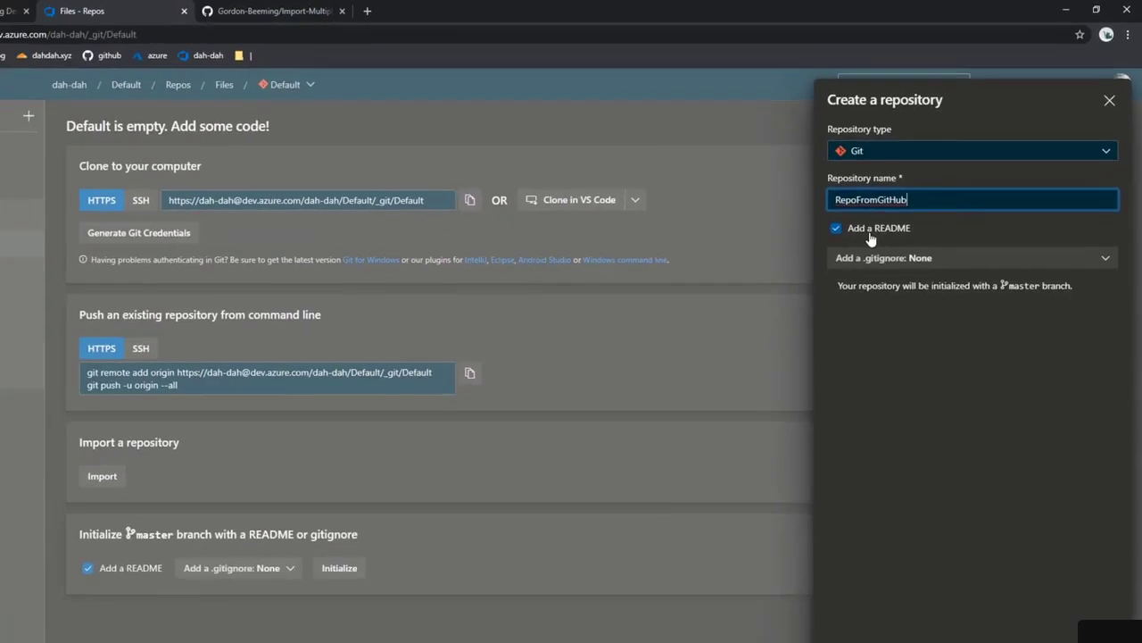
left_click(794, 309)
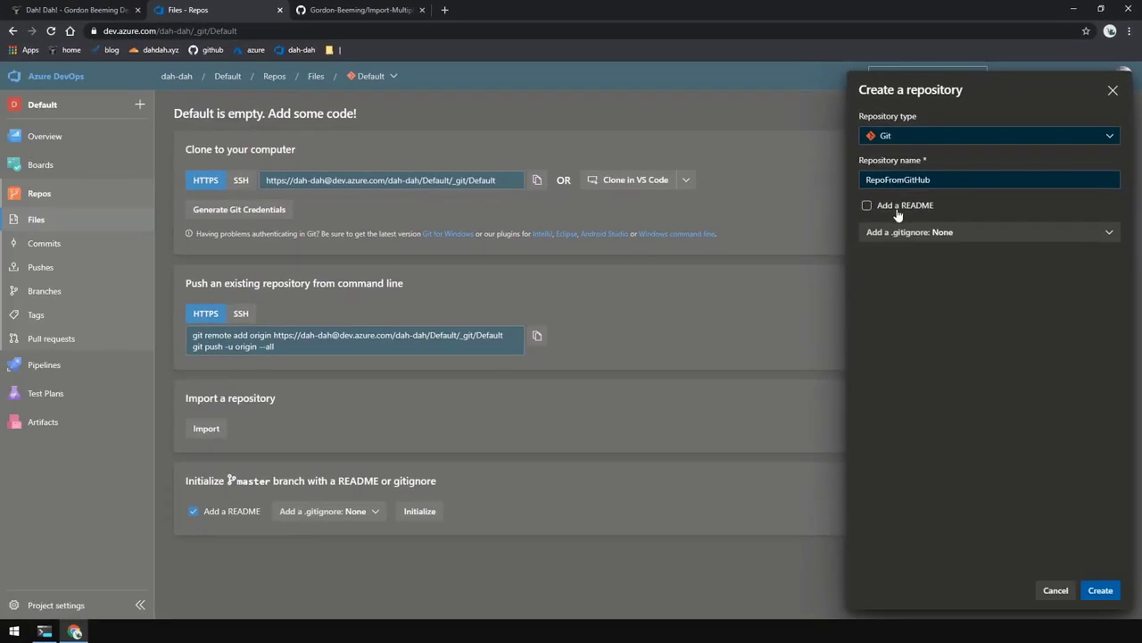
left_click(1110, 598)
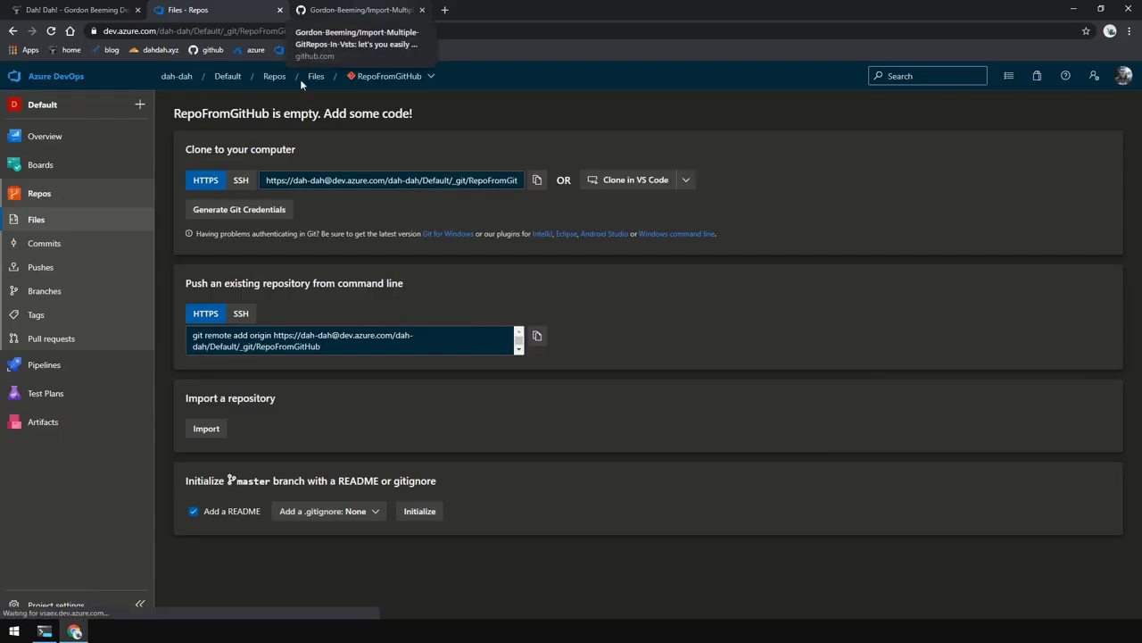
- Import the GitHub repository's clone URL into RepoFromGitHub without authentication and view the imported files
left_click(204, 430)
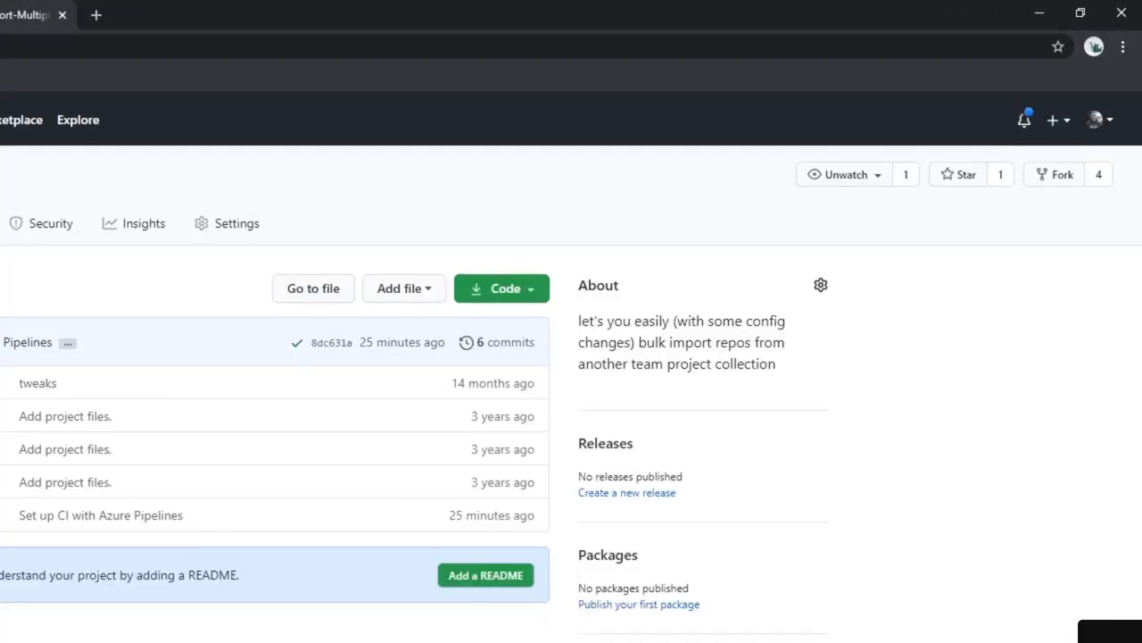
left_click(518, 295)
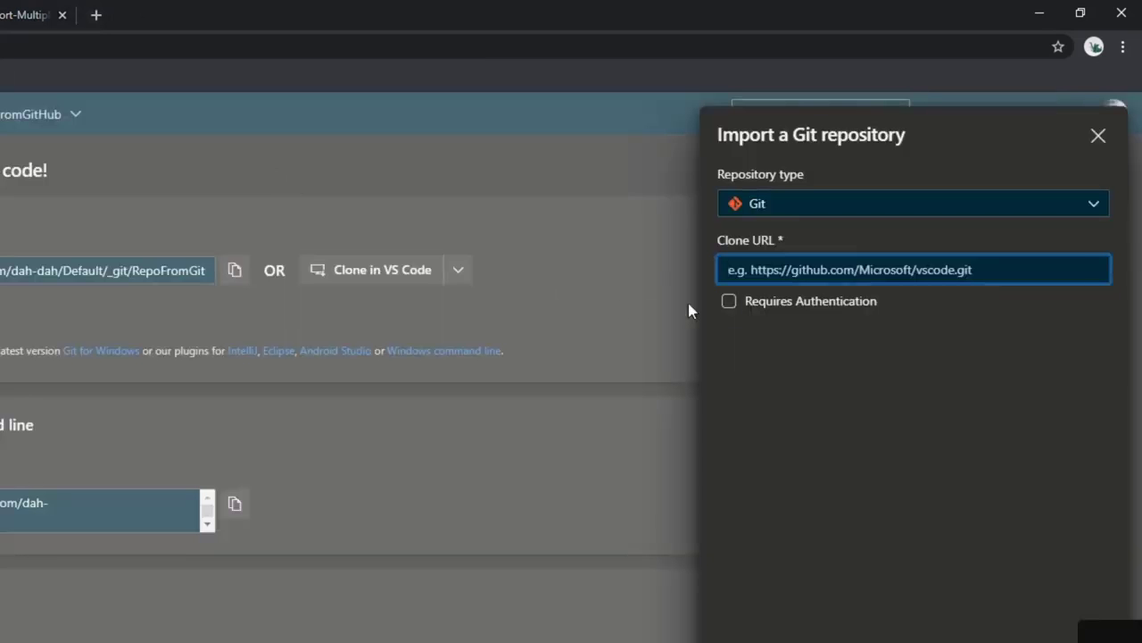
key("ctrl+v")
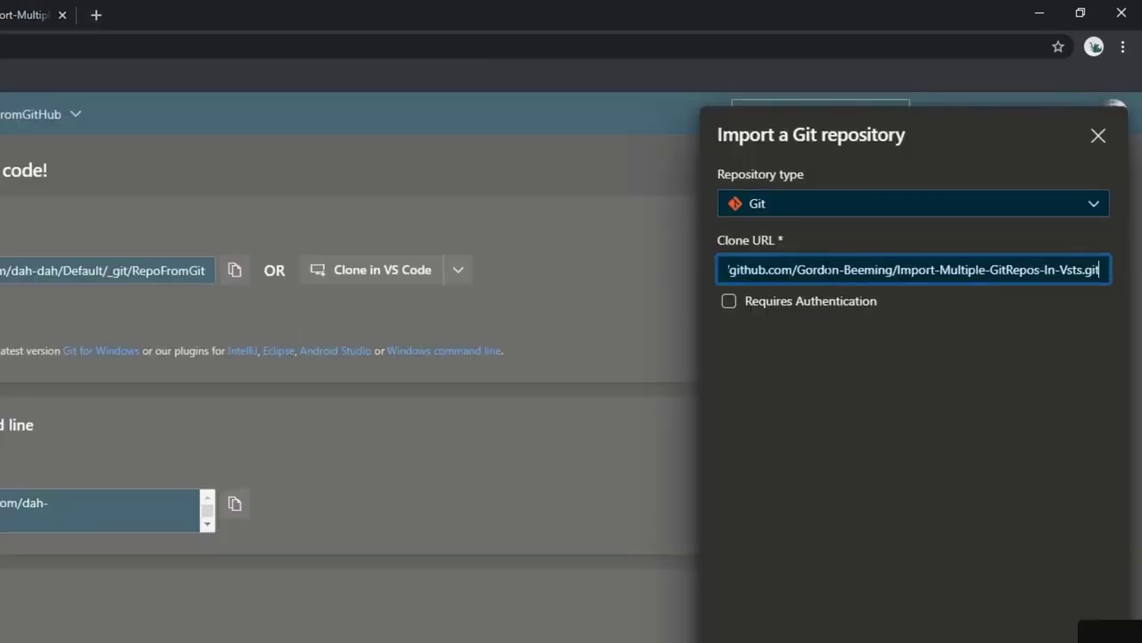
left_click(782, 309)
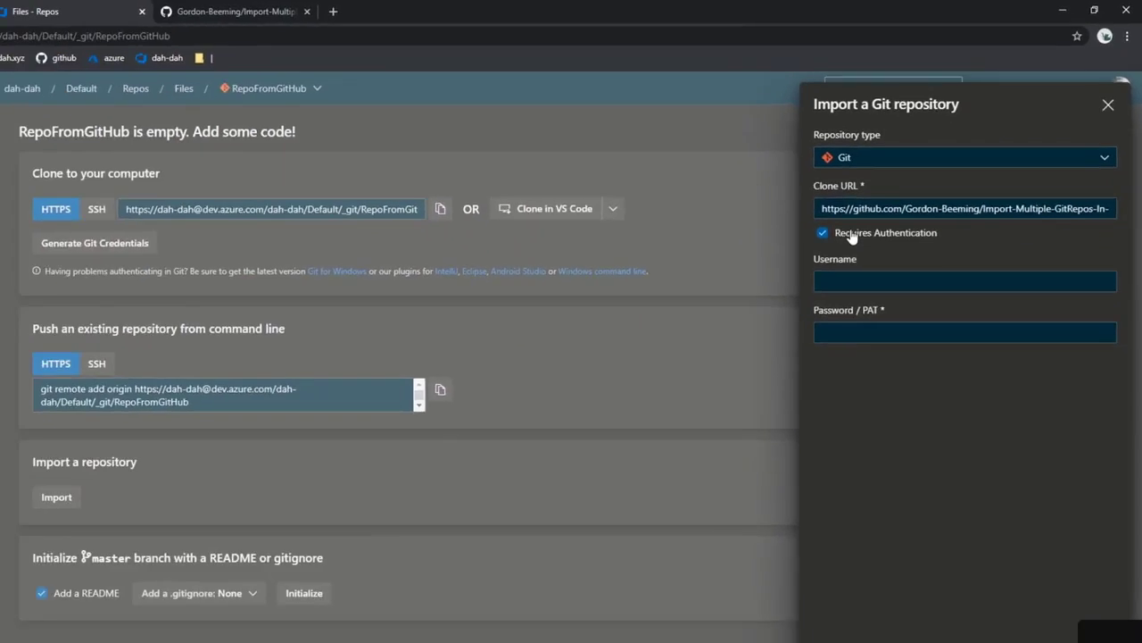
left_click(759, 303)
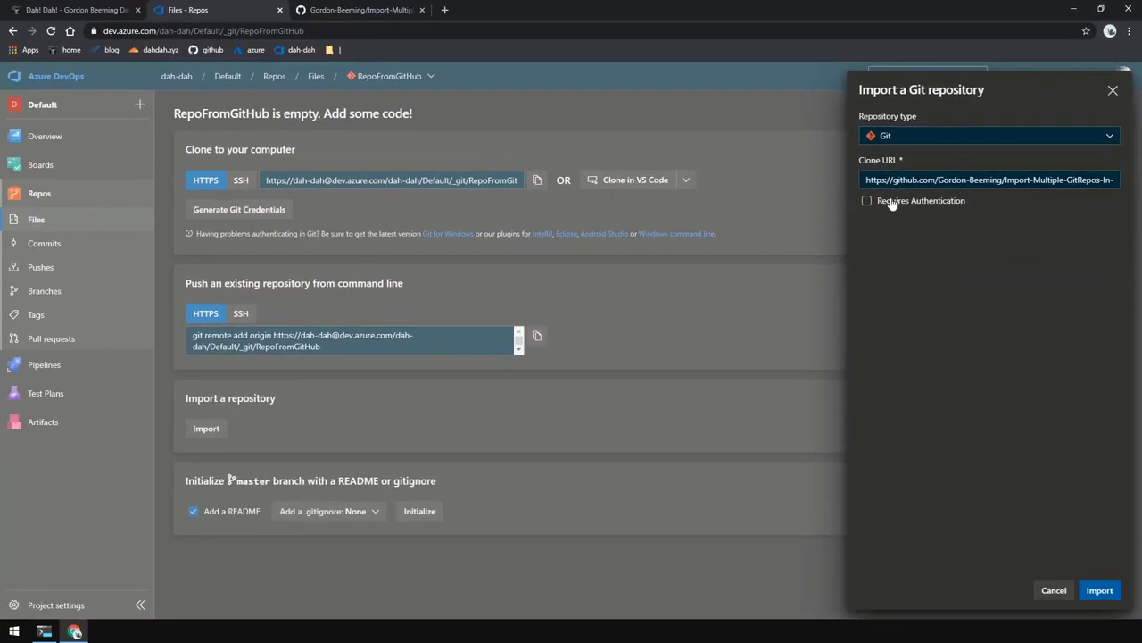
left_click(1104, 594)
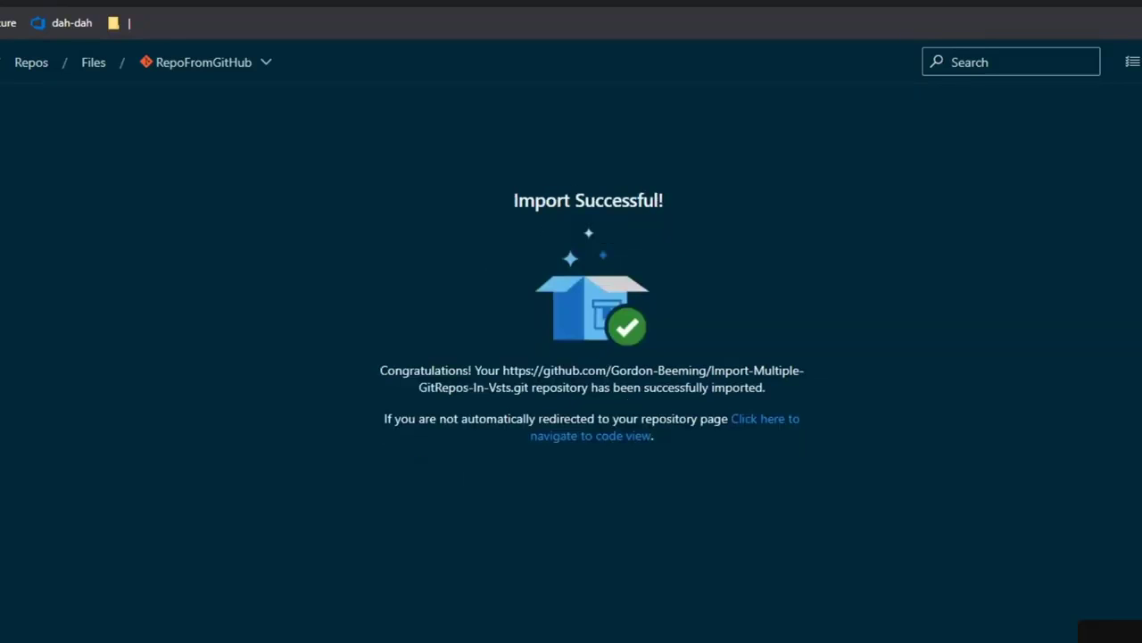
left_click(753, 428)
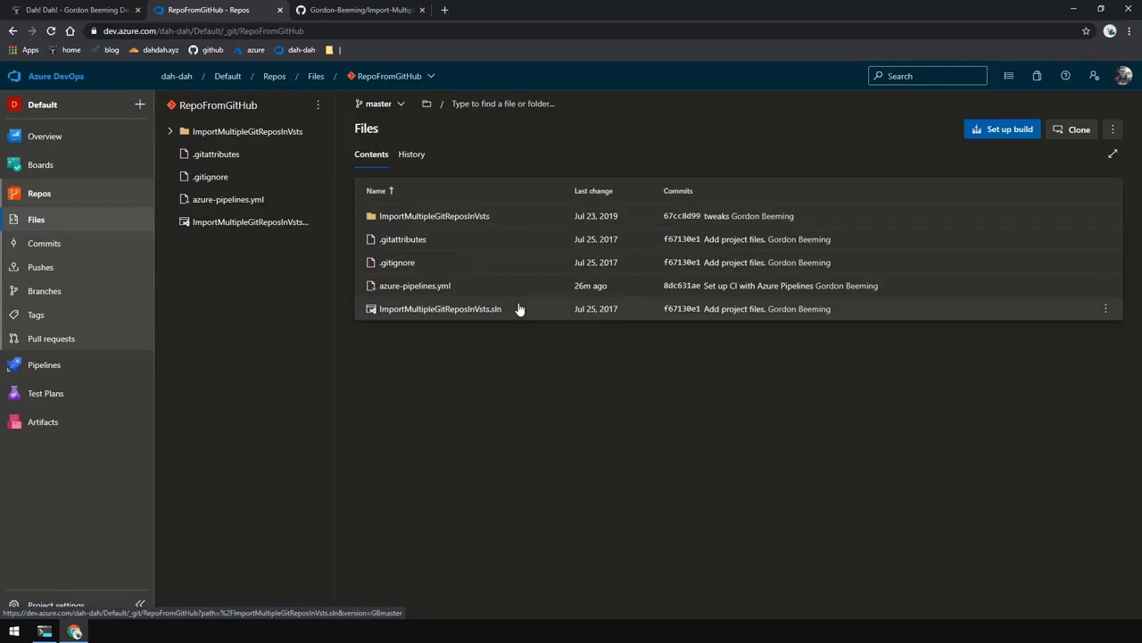
- In Project Awesome's Repos, create RepoFromAzDO without a README
left_click(176, 76)
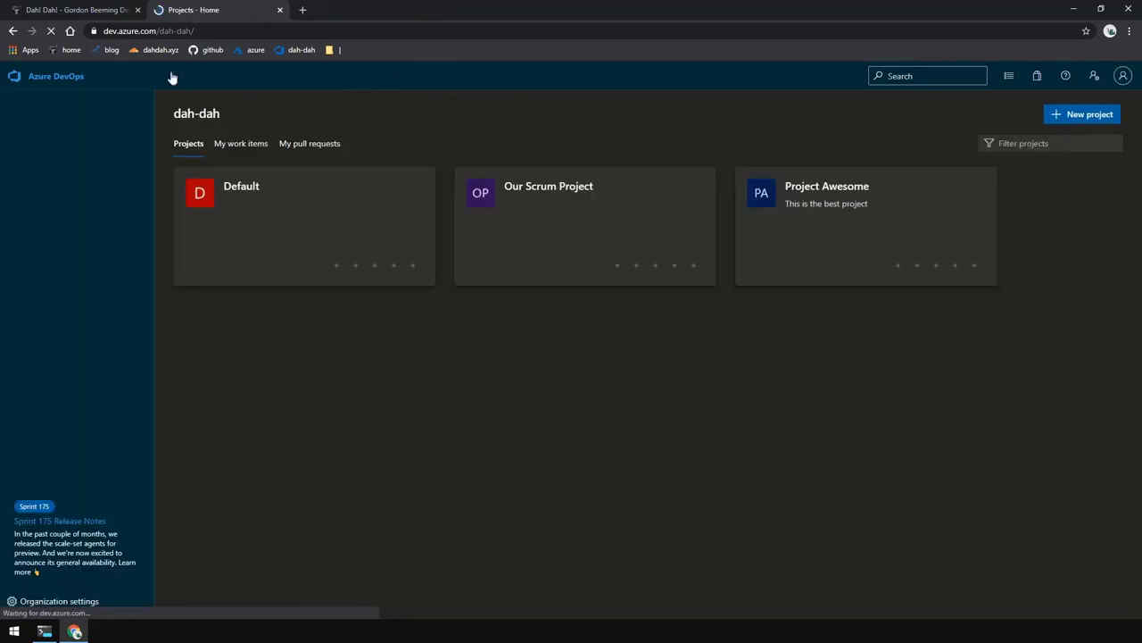
left_click(808, 223)
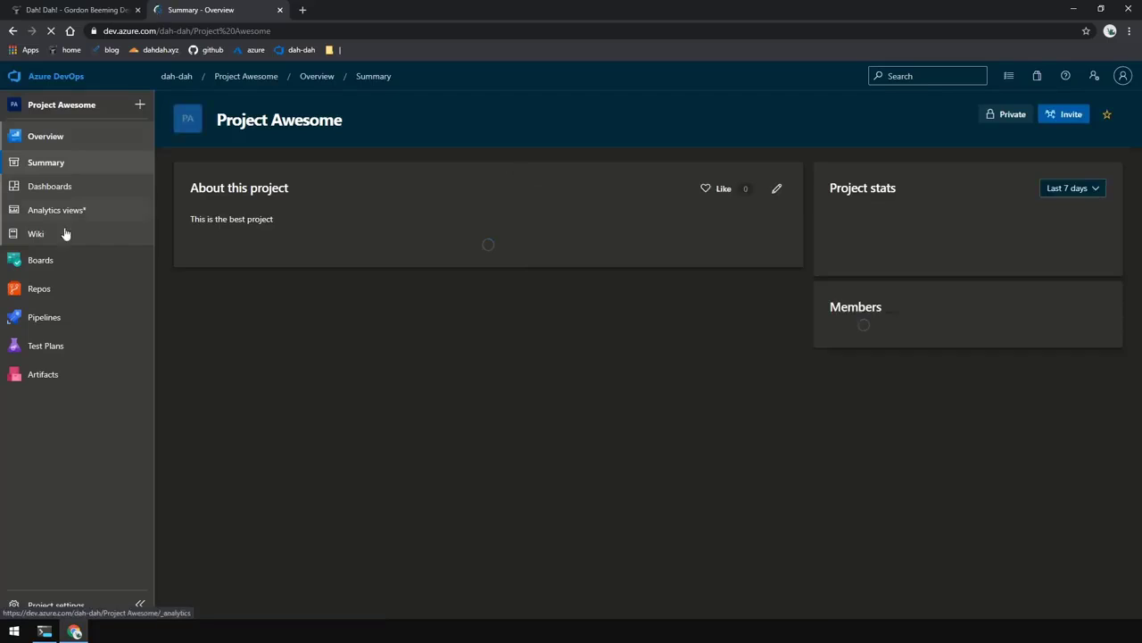
left_click(70, 297)
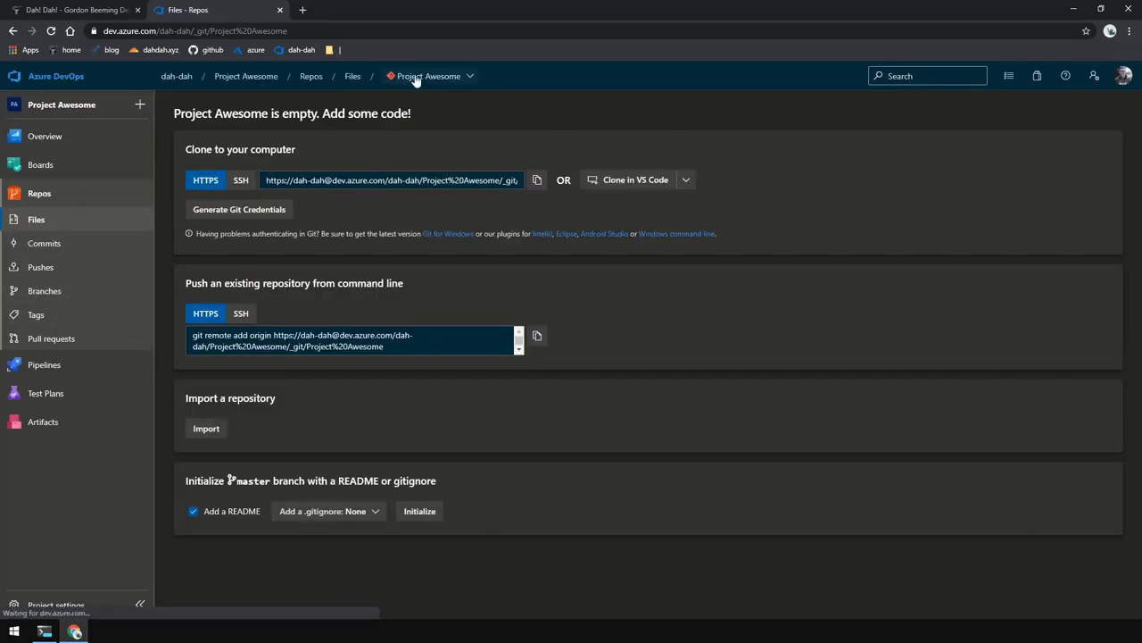
left_click(426, 79)
left_click(437, 161)
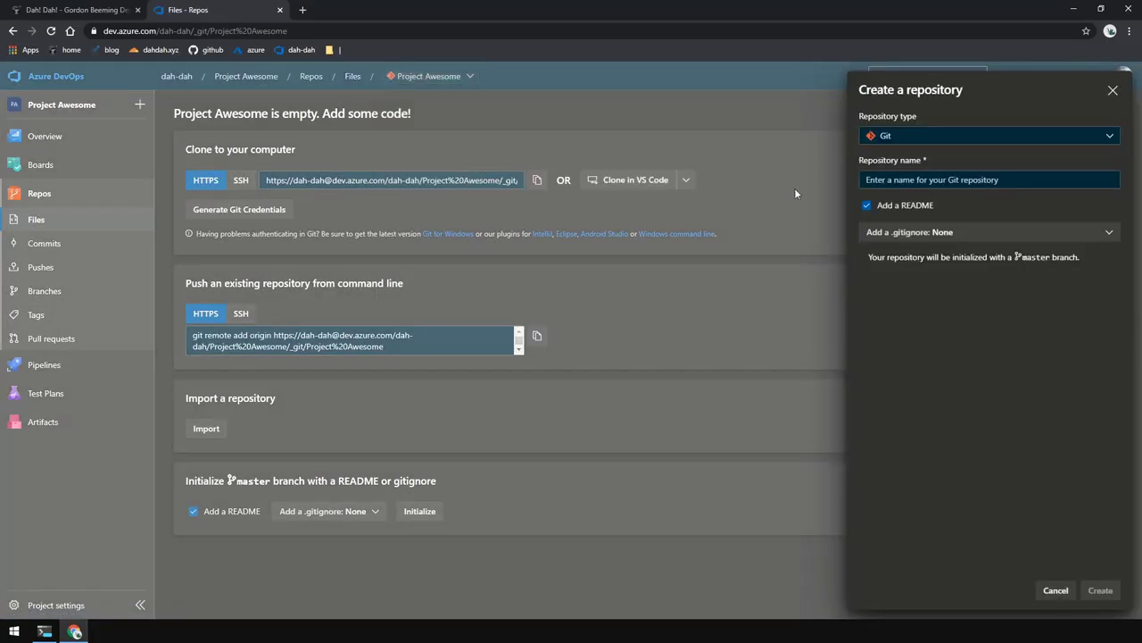
type("RepoFromAzDO")
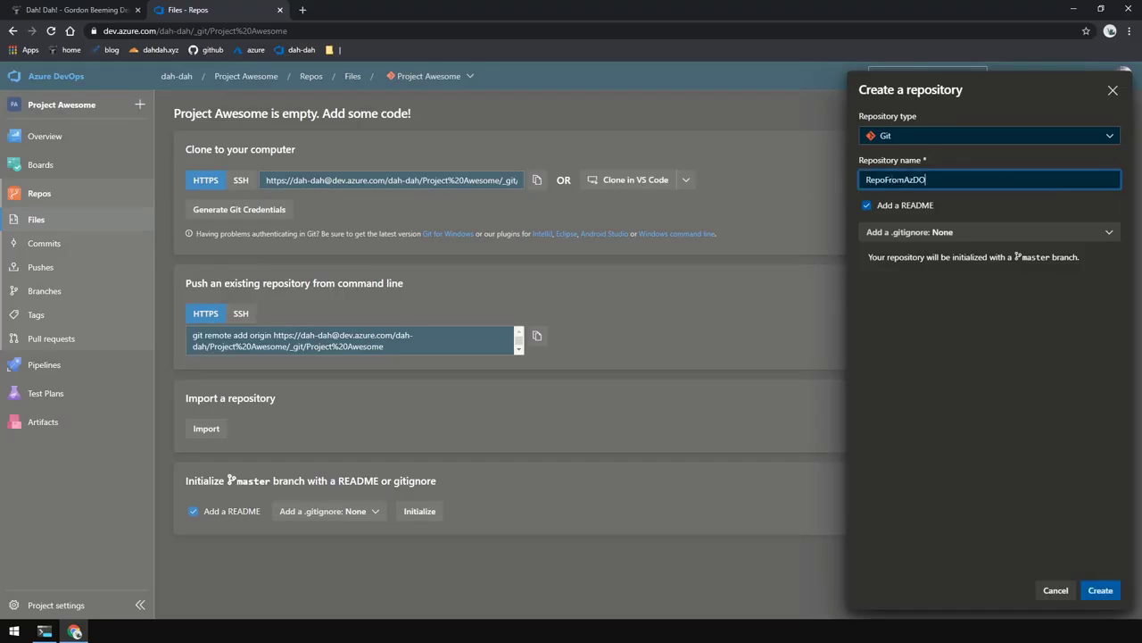
left_click(897, 205)
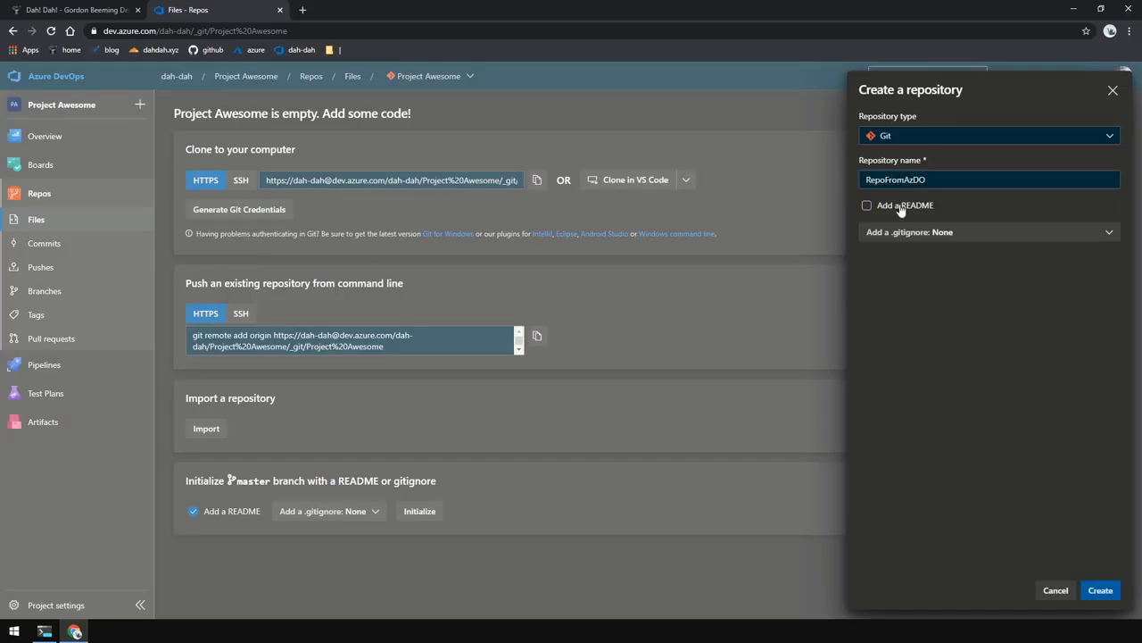
left_click(1103, 593)
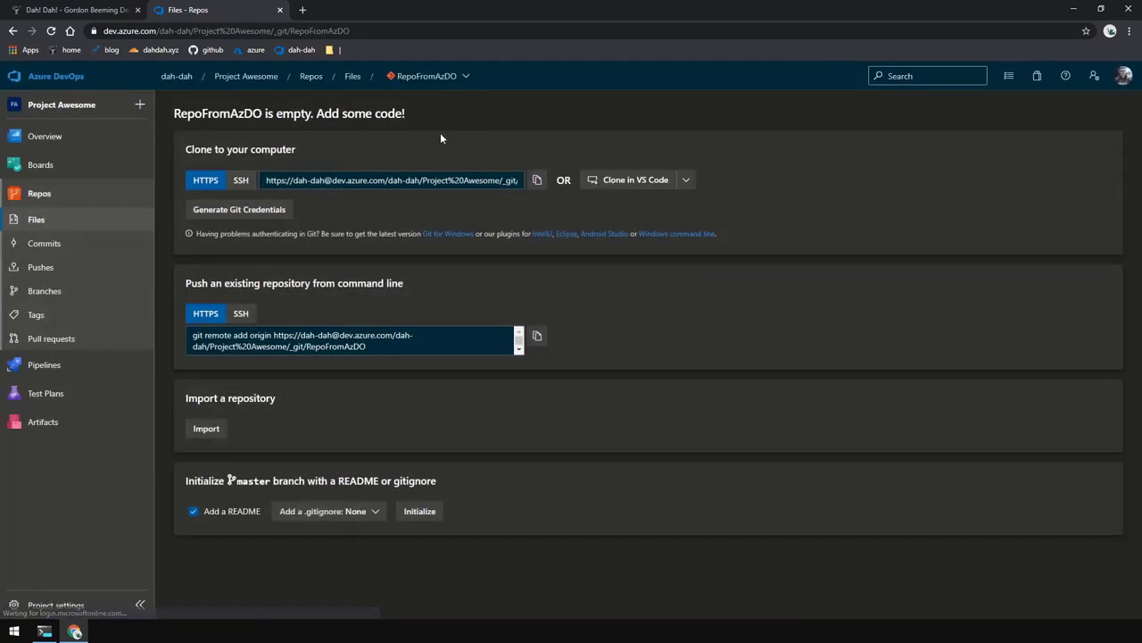
- In a new tab, copy the clone URL of the Default project's RepoFromGitHub repository
middle_click(78, 77)
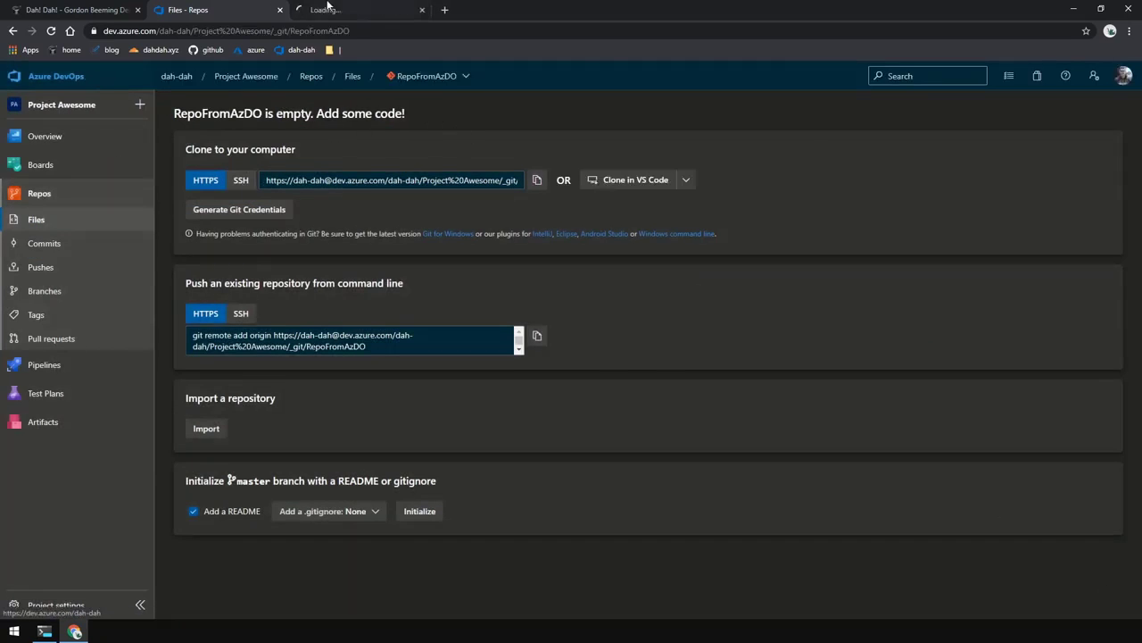
left_click(332, 8)
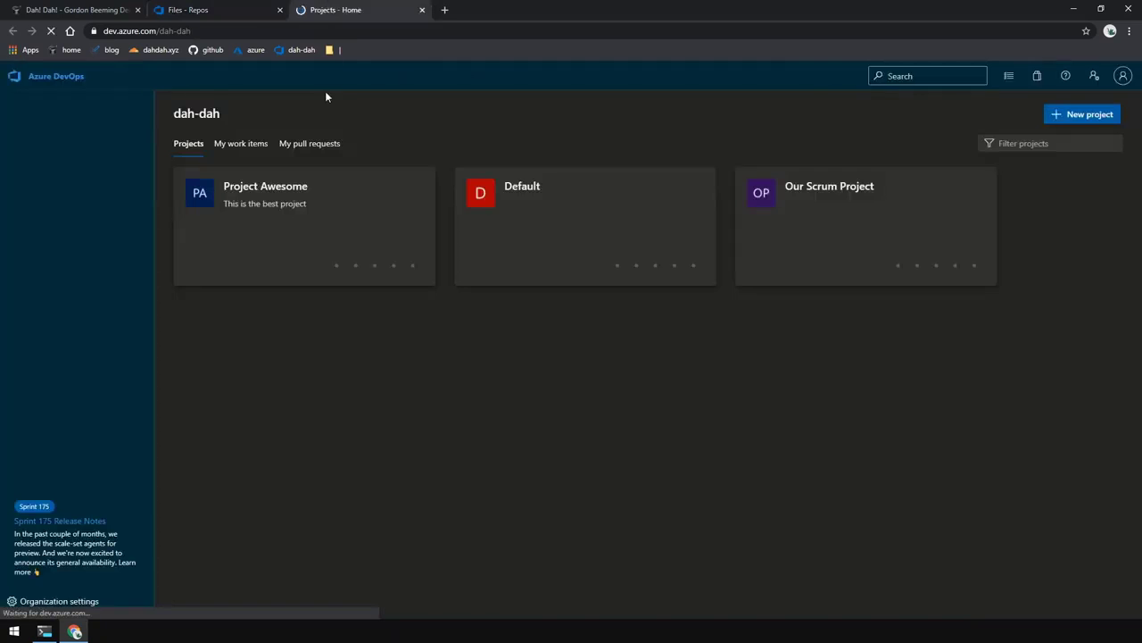
left_click(614, 223)
left_click(71, 284)
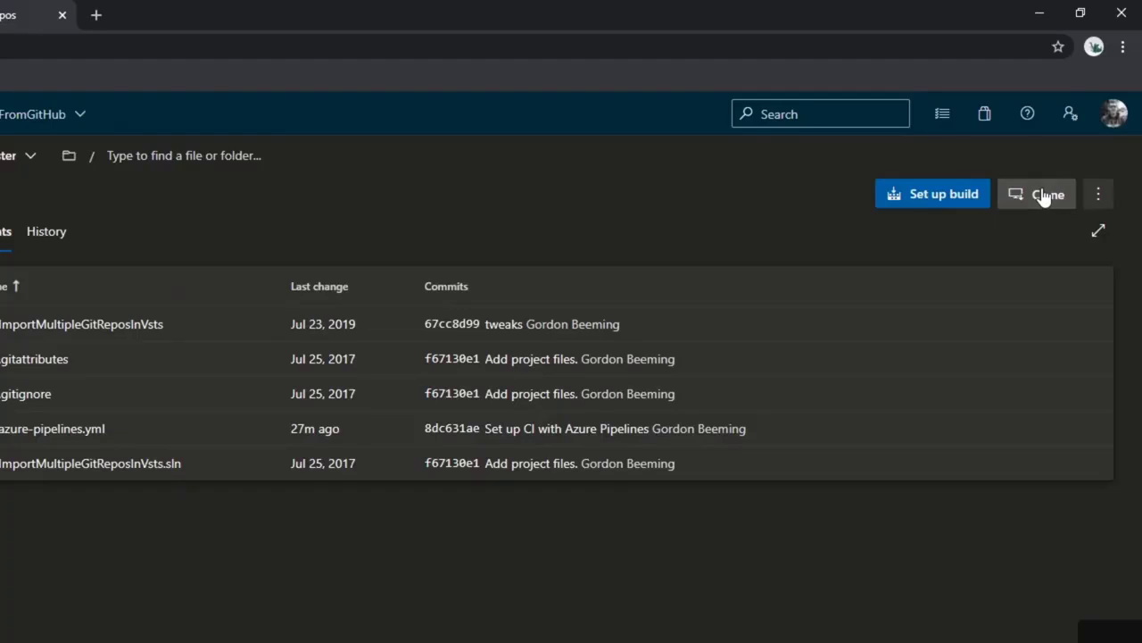
left_click(1044, 195)
left_click(1095, 206)
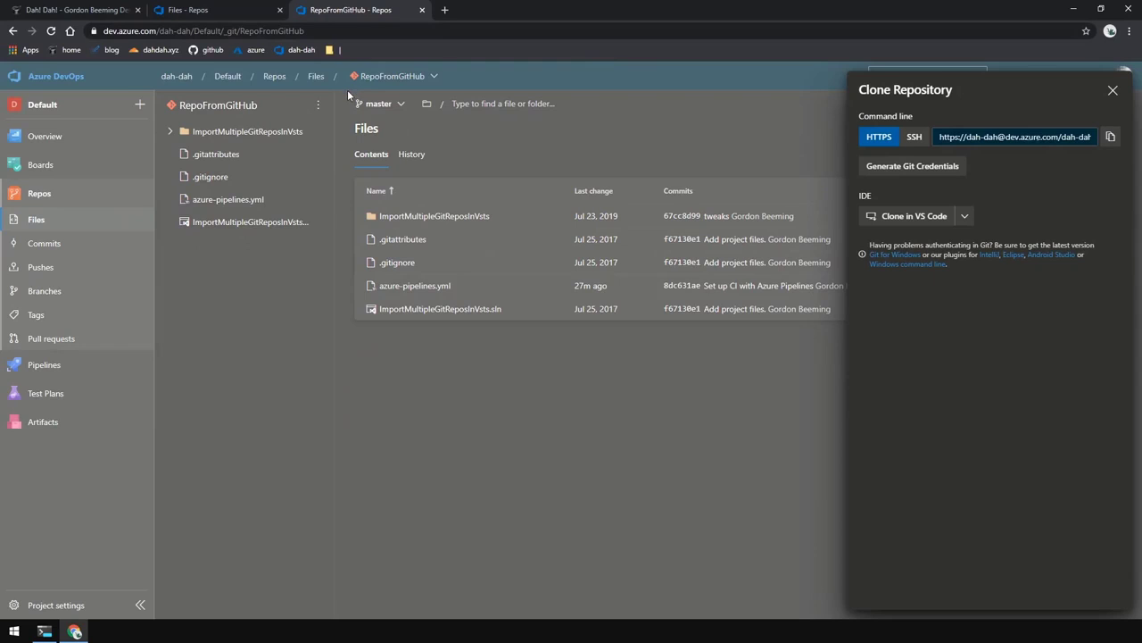
- Import the RepoFromGitHub URL into RepoFromAzDO and open its code view
middle_click(349, 10)
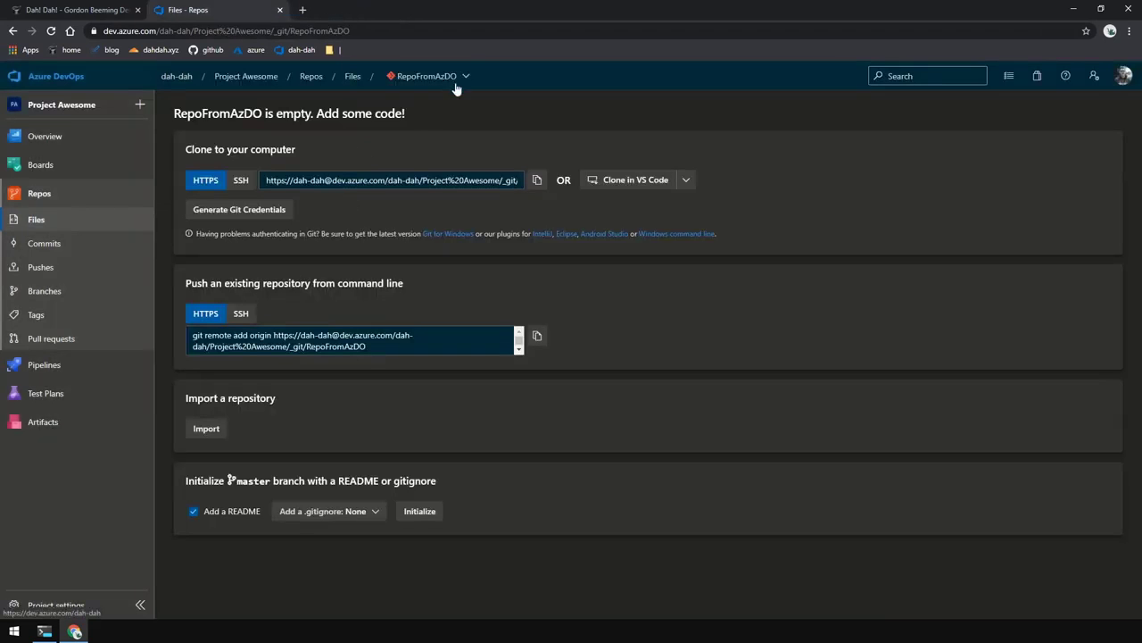
left_click(198, 427)
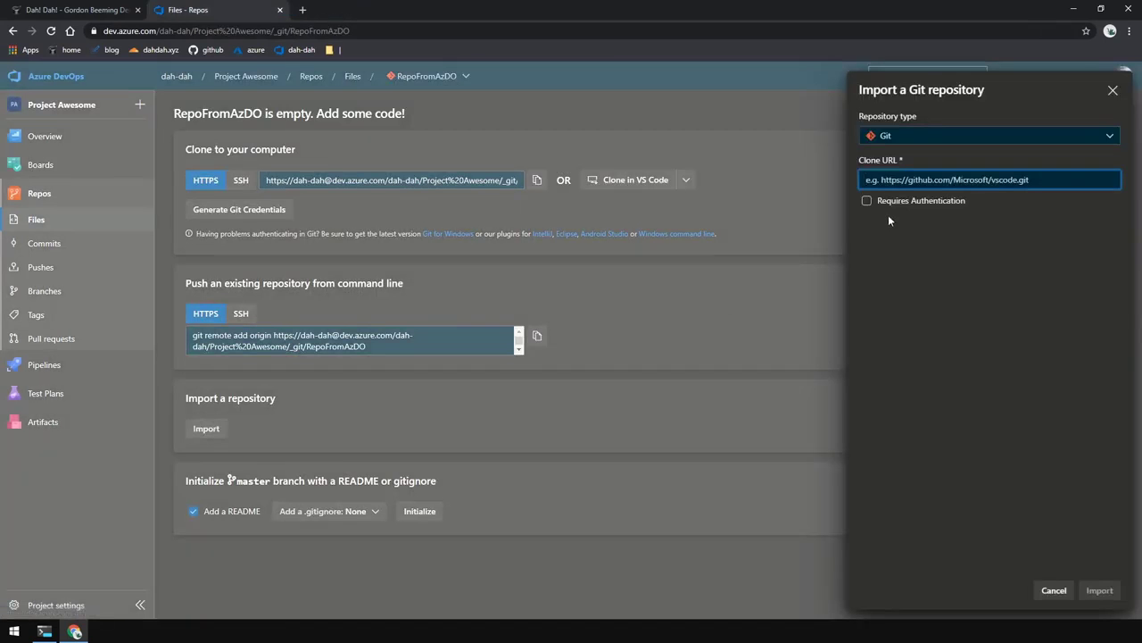
key("ctrl+v")
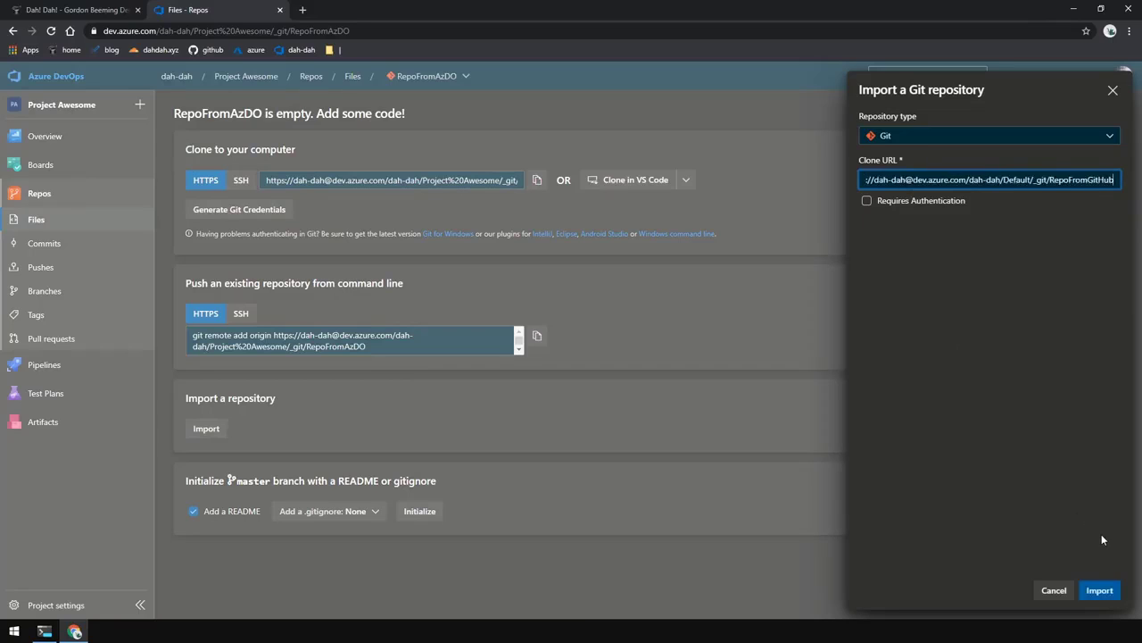
left_click(1099, 590)
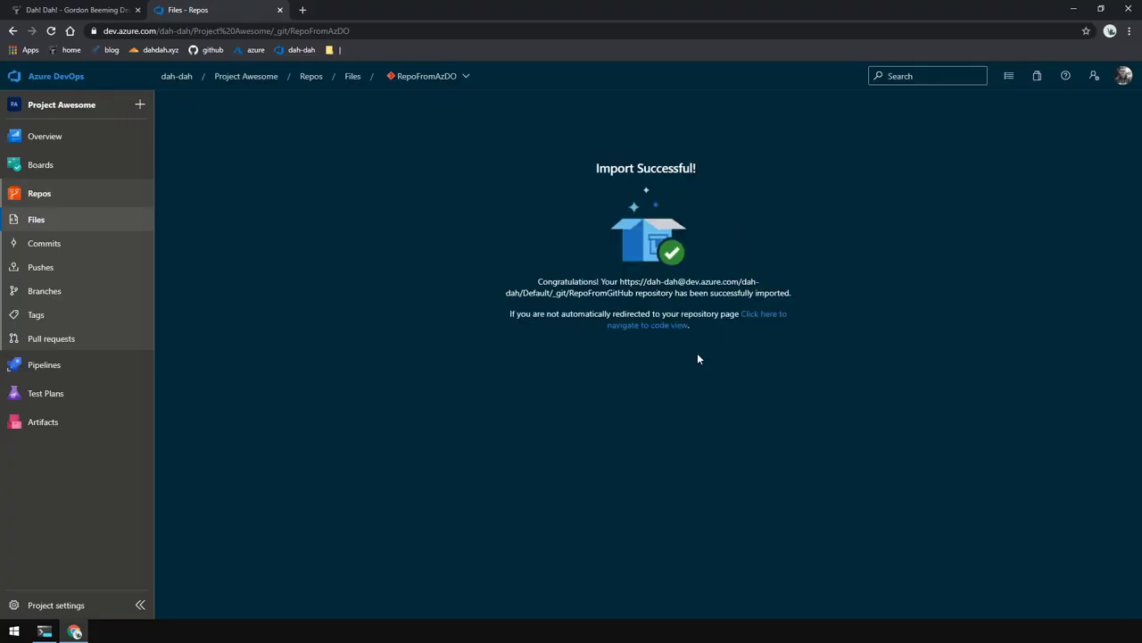
left_click(761, 315)
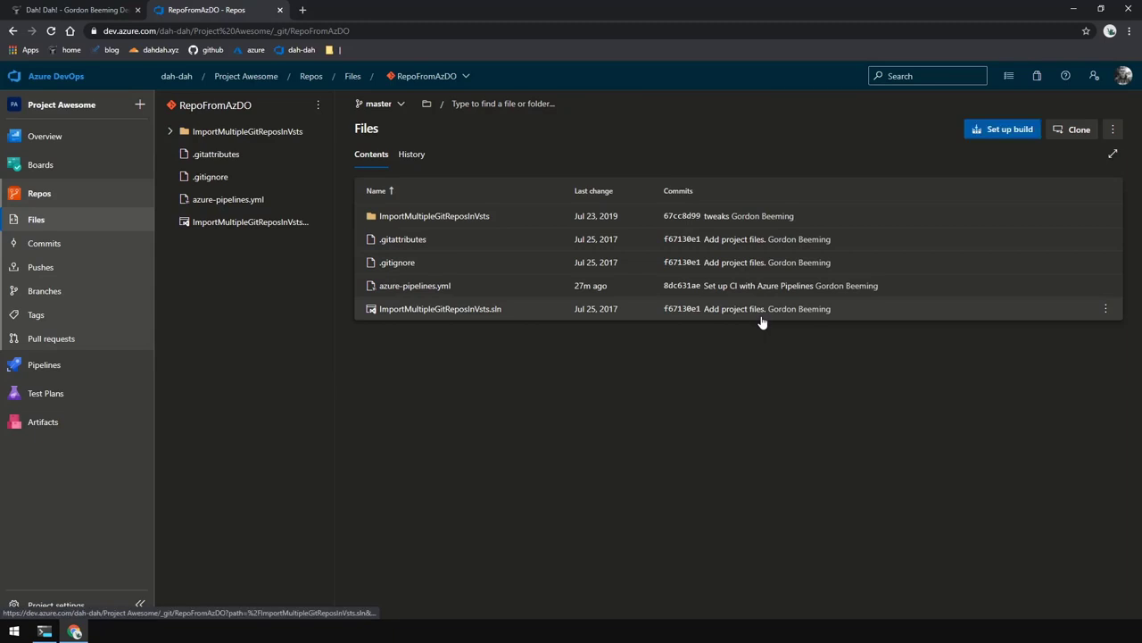
- Copy the clone URL of the beeming organization's blog repository, then return to the RepoFromAzDO tab
left_click(62, 77)
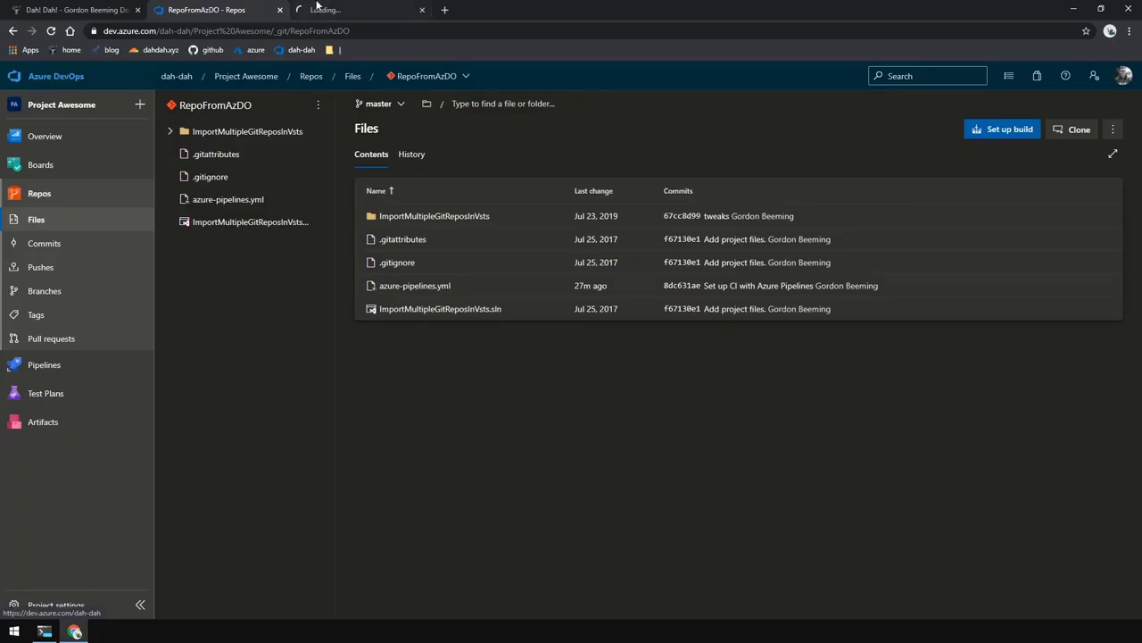
left_click(90, 140)
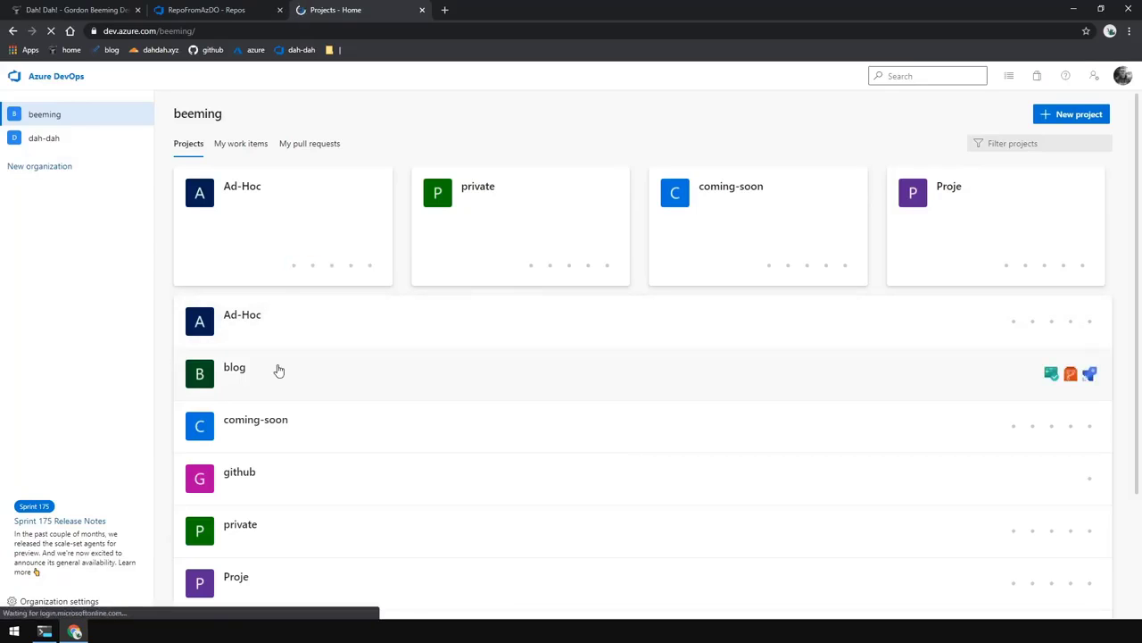
left_click(278, 370)
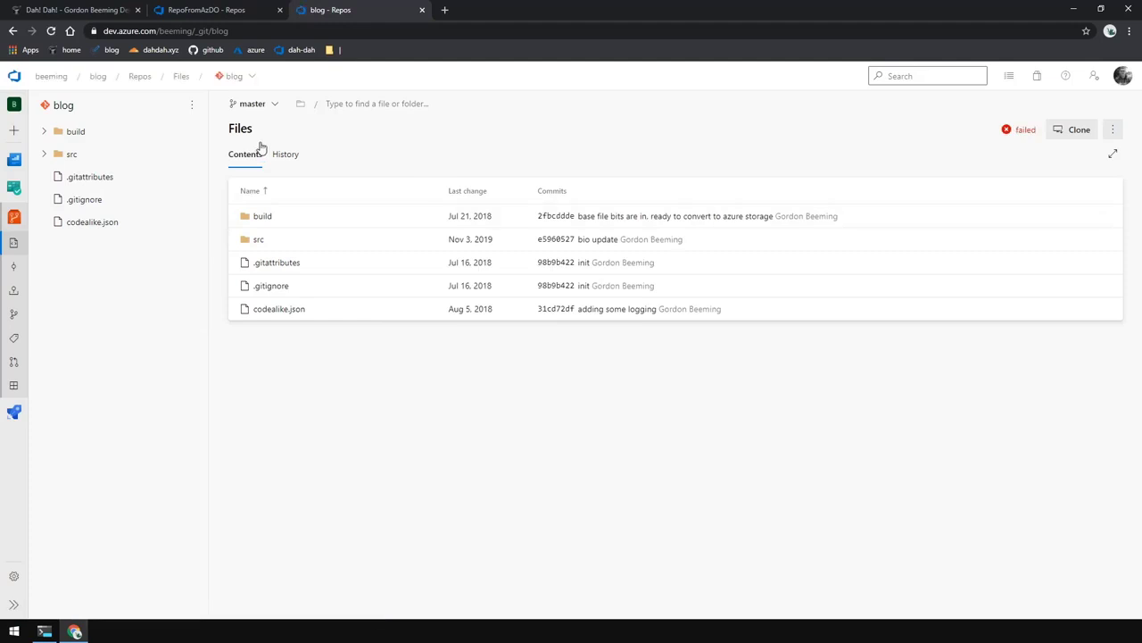
left_click(1079, 130)
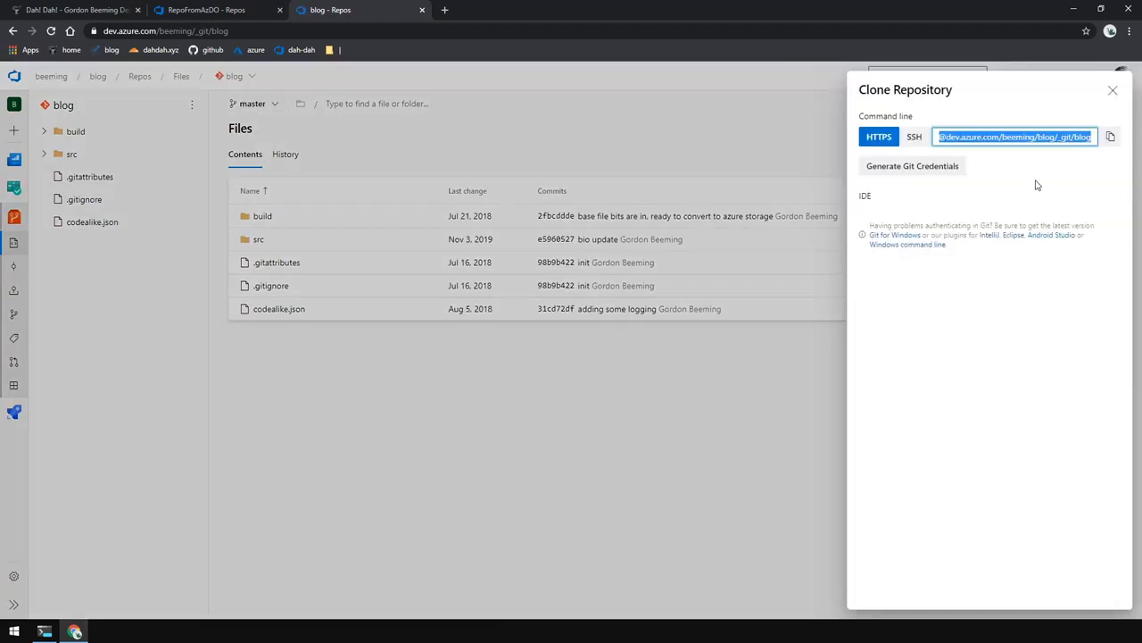
left_click(1111, 139)
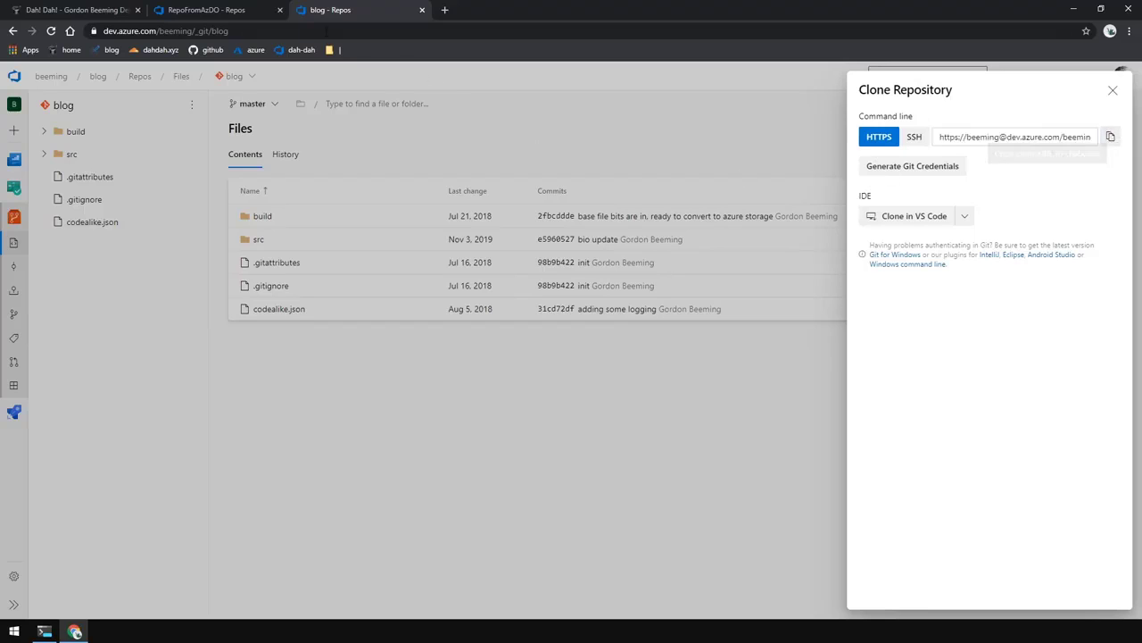
left_click(247, 7)
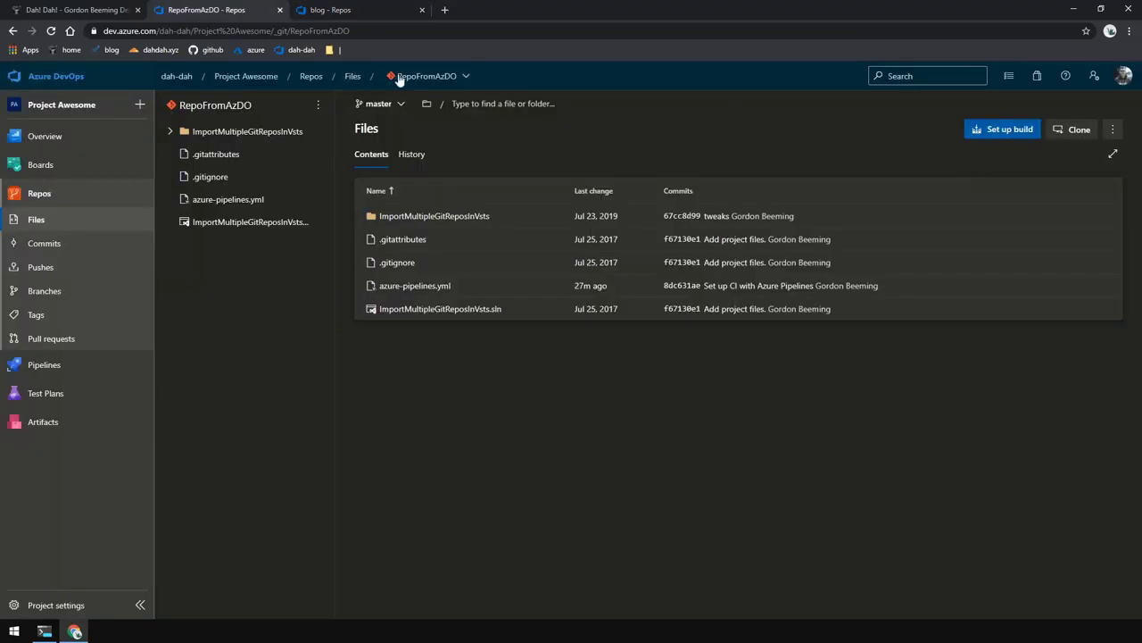
left_click(446, 77)
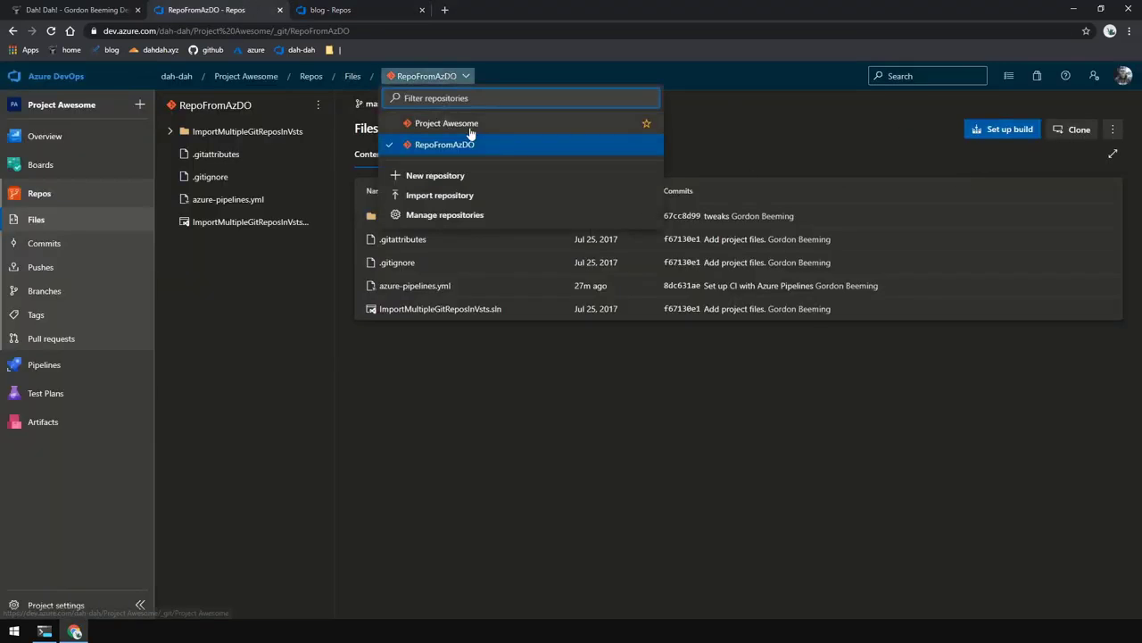
- Create the RepoFromAnotherOrgInAzDO repository without a README
left_click(451, 176)
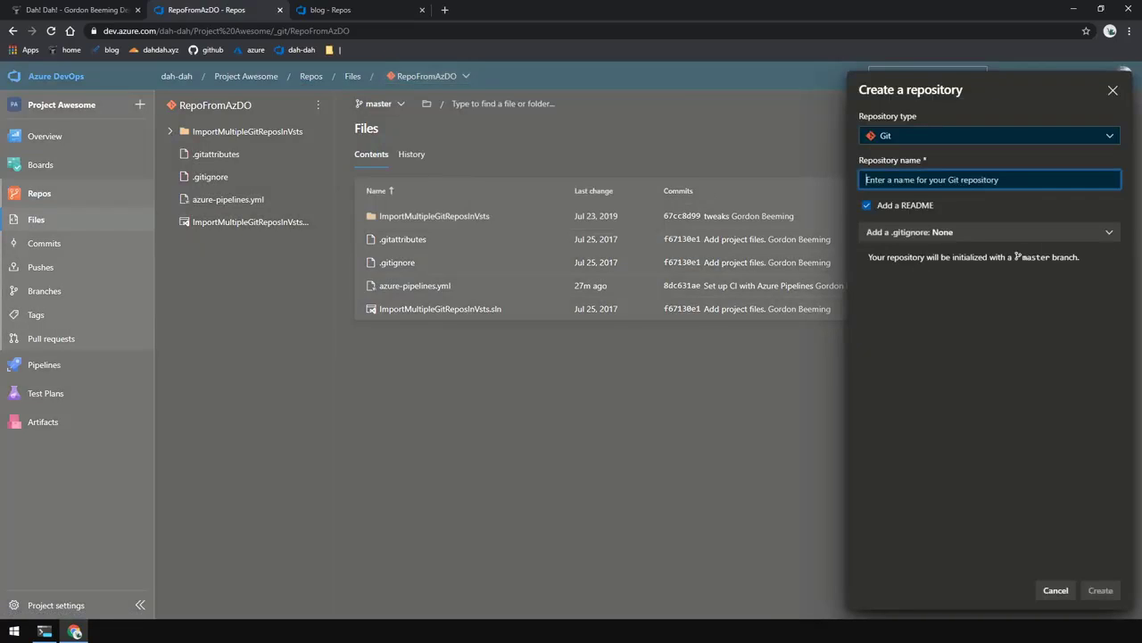
type("RepoFromAn")
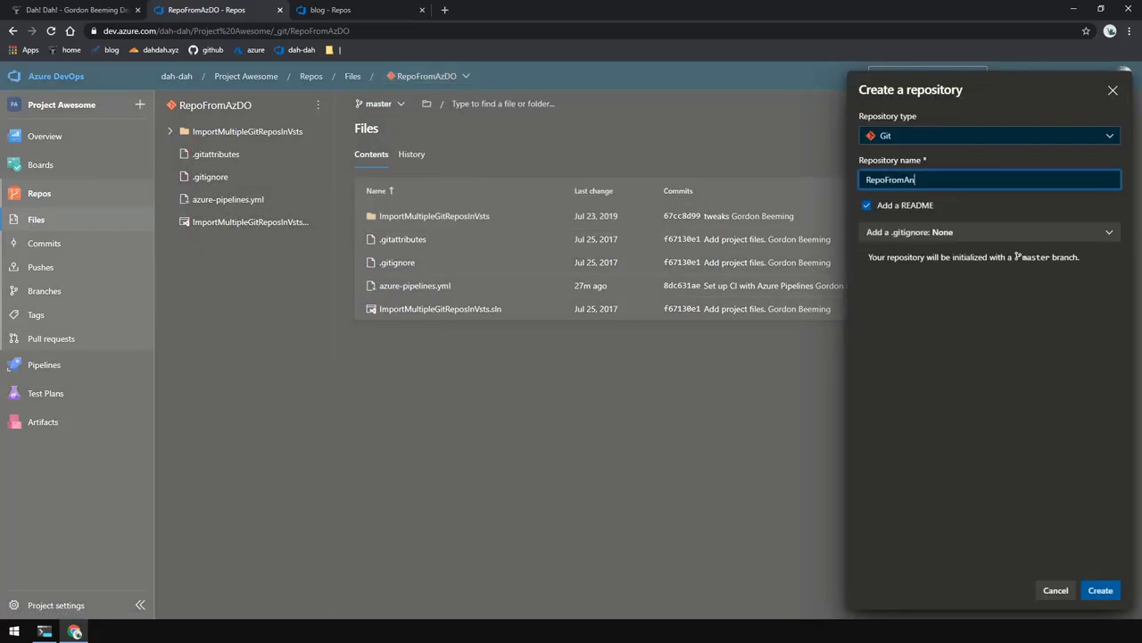
type("otherOrgInAzDO")
left_click(912, 209)
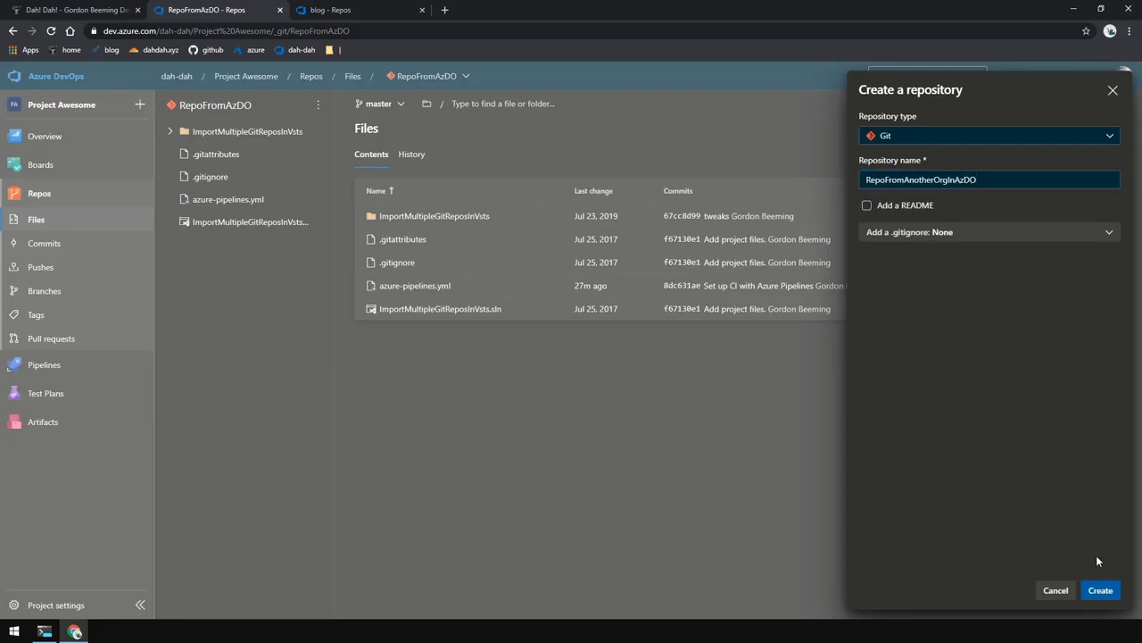
left_click(1100, 592)
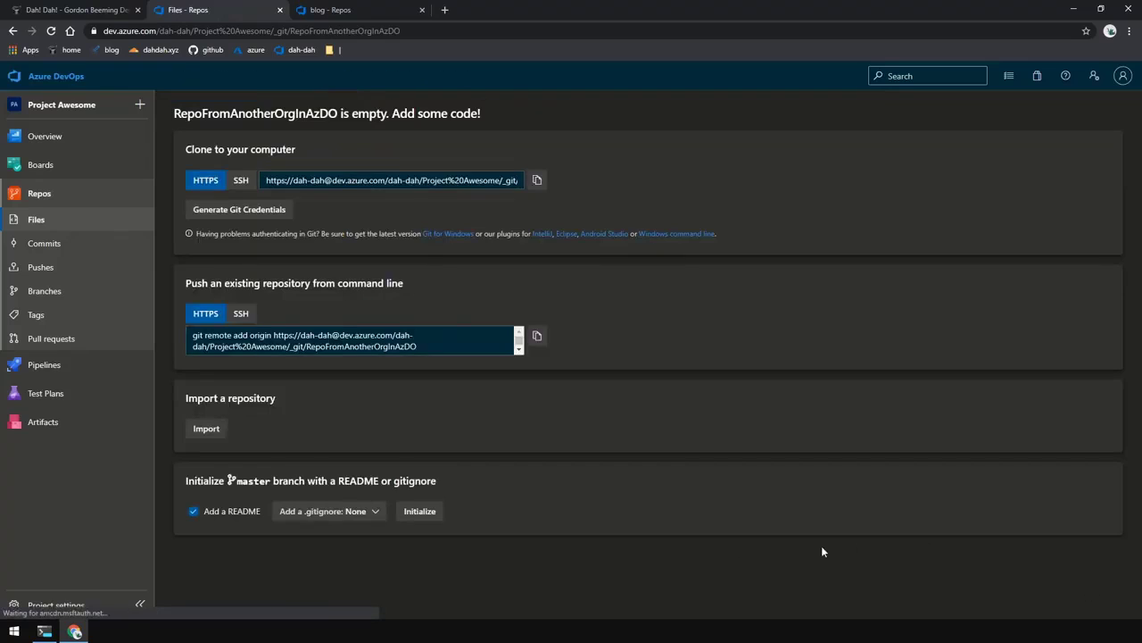
- Try importing the blog clone URL into it, which fails with an authorization error
left_click(213, 429)
key("ctrl+v")
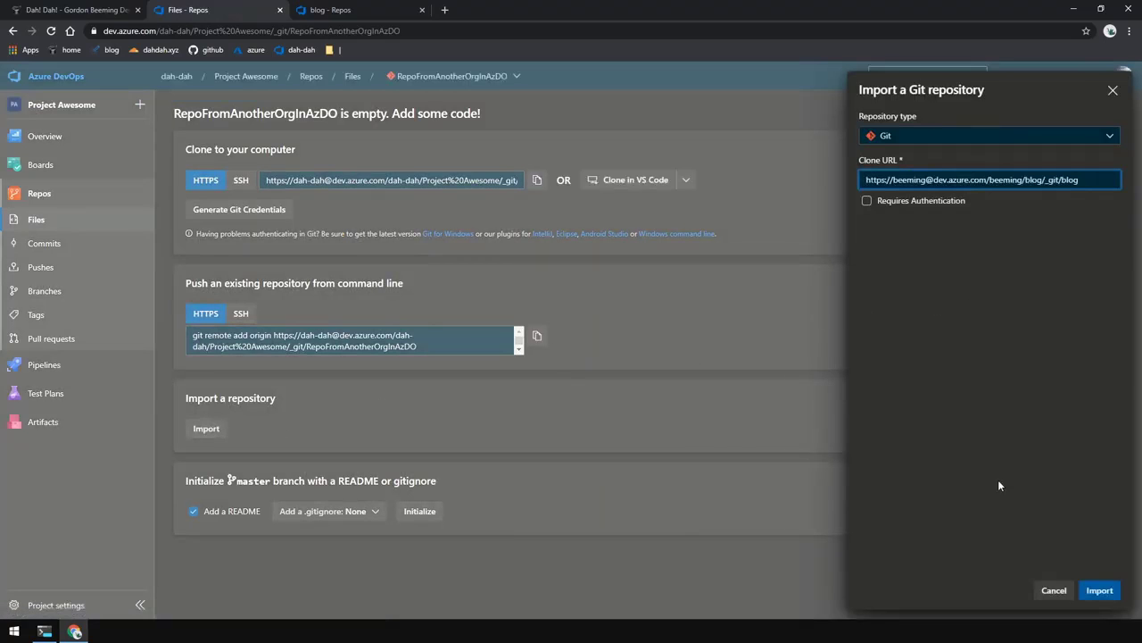
left_click(1100, 589)
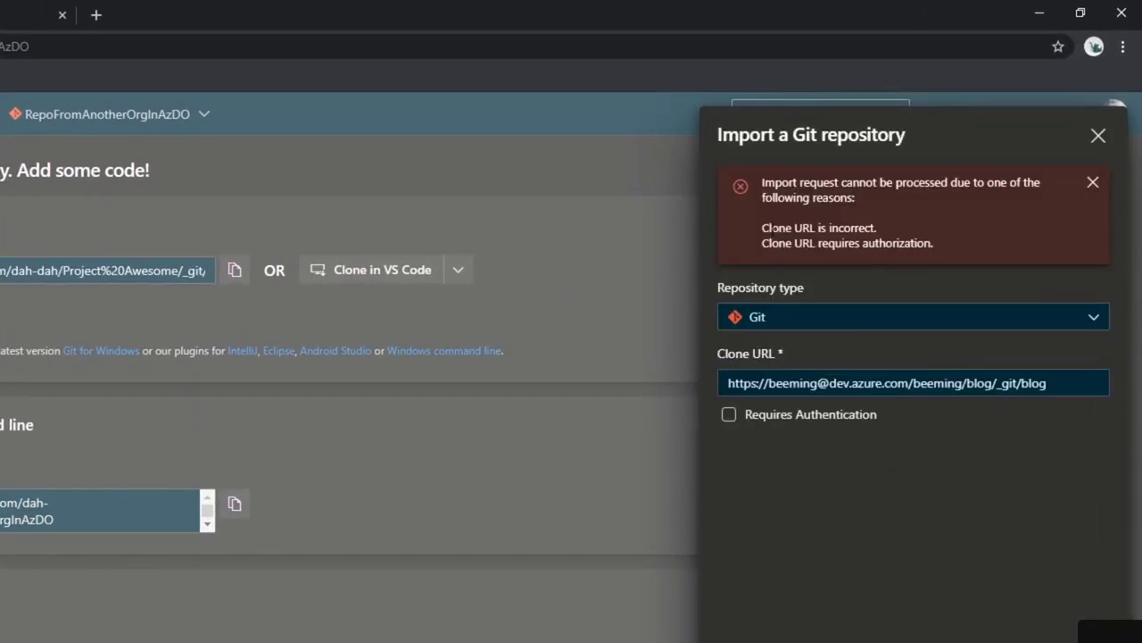
mouse_move(757, 242)
left_mouse_down()
mouse_move(895, 242)
mouse_move(756, 242)
mouse_move(769, 243)
left_mouse_up()
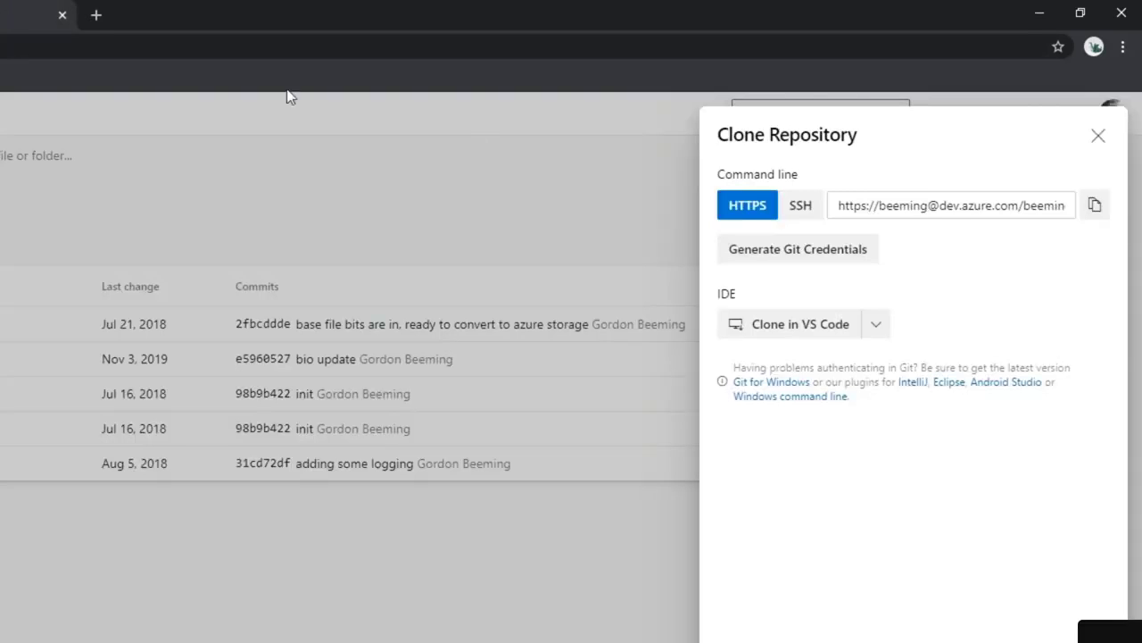
- Start a new personal access token named 'Import Token' from user settings
left_click(1077, 120)
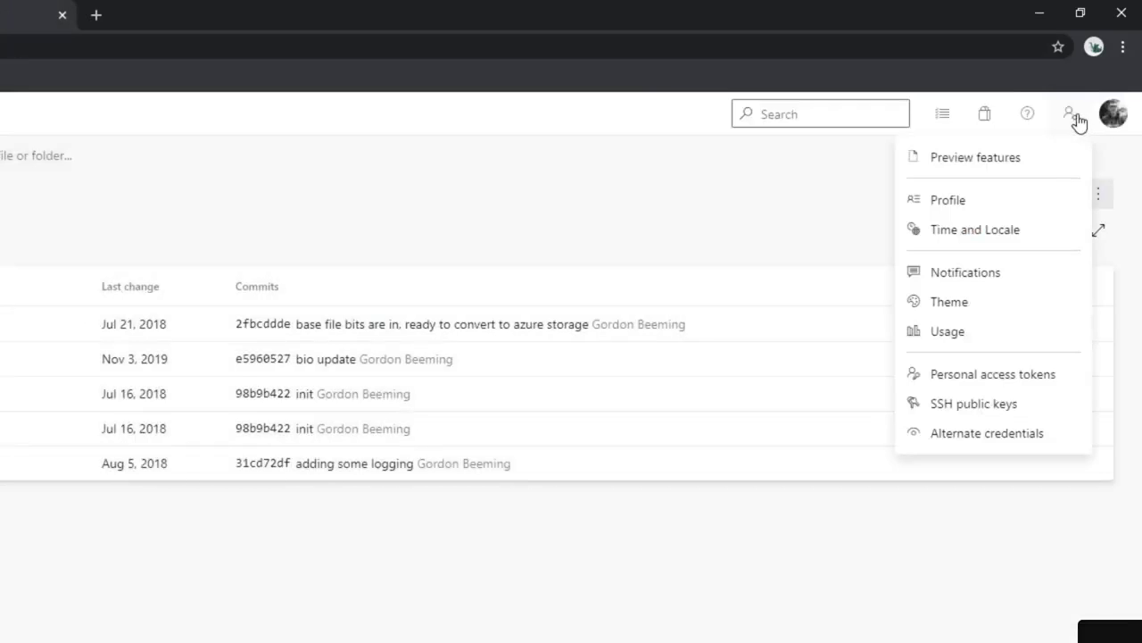
left_click(1016, 387)
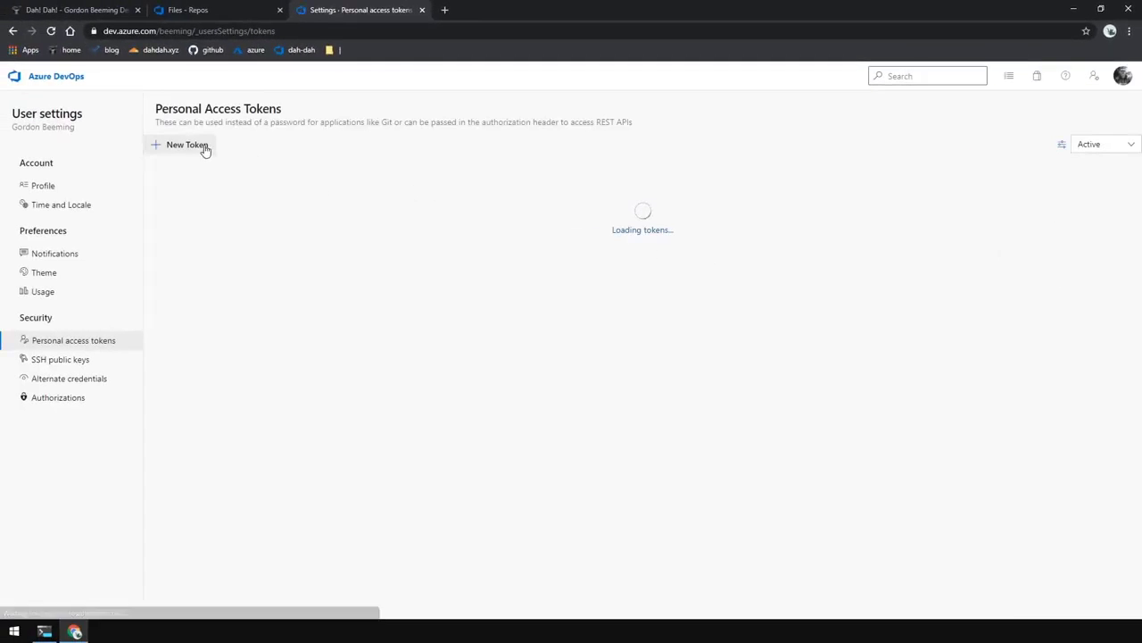
left_click(186, 145)
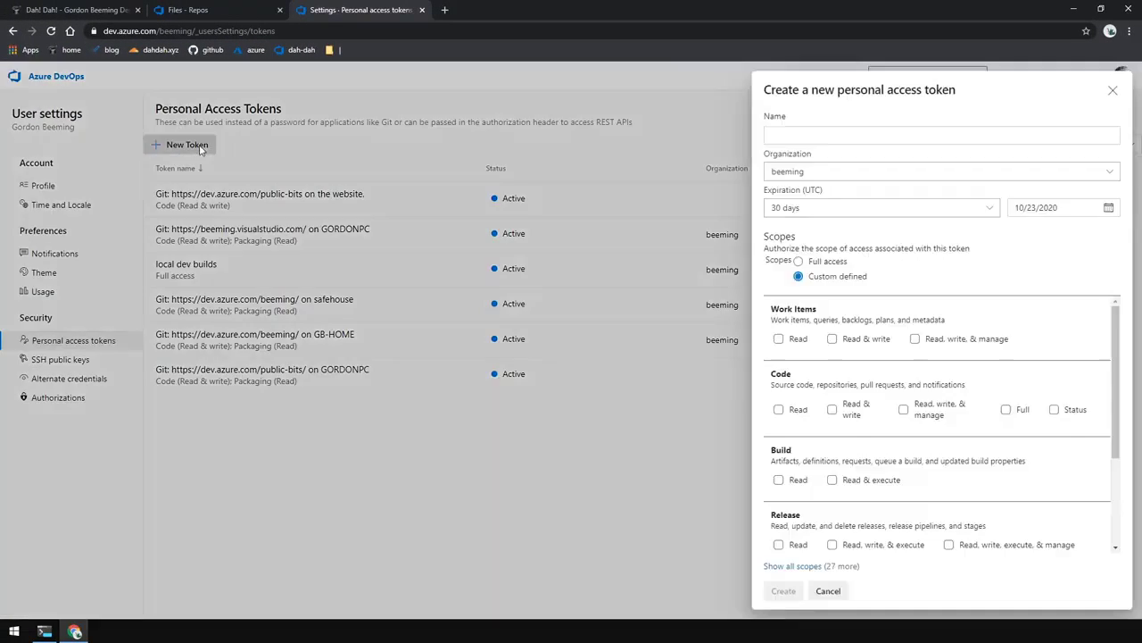
left_click(823, 138)
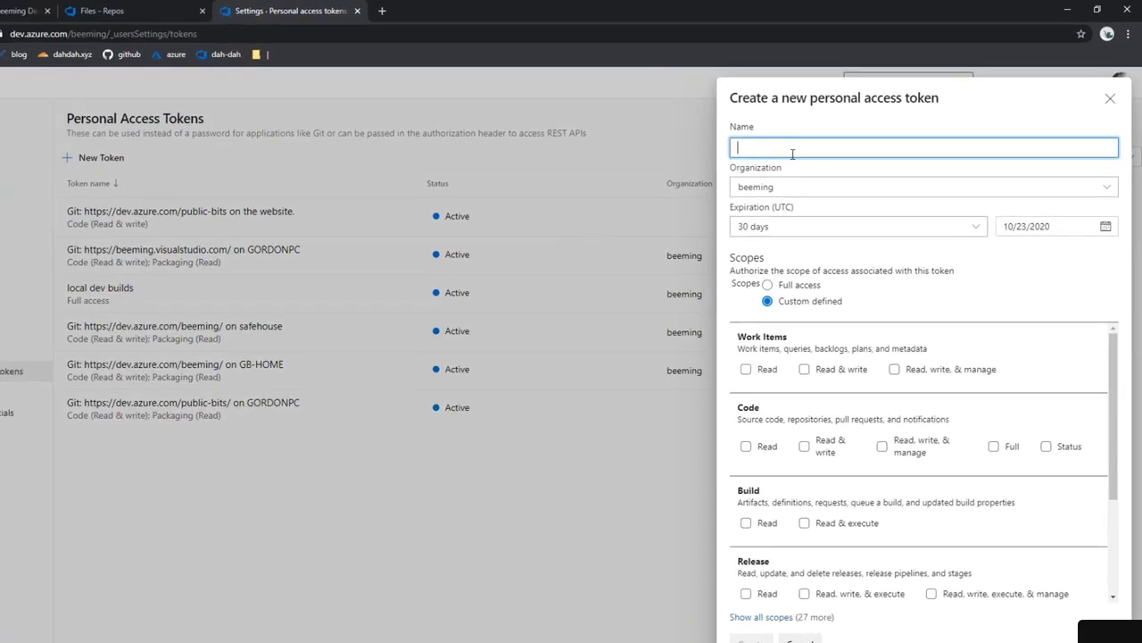
type("Import")
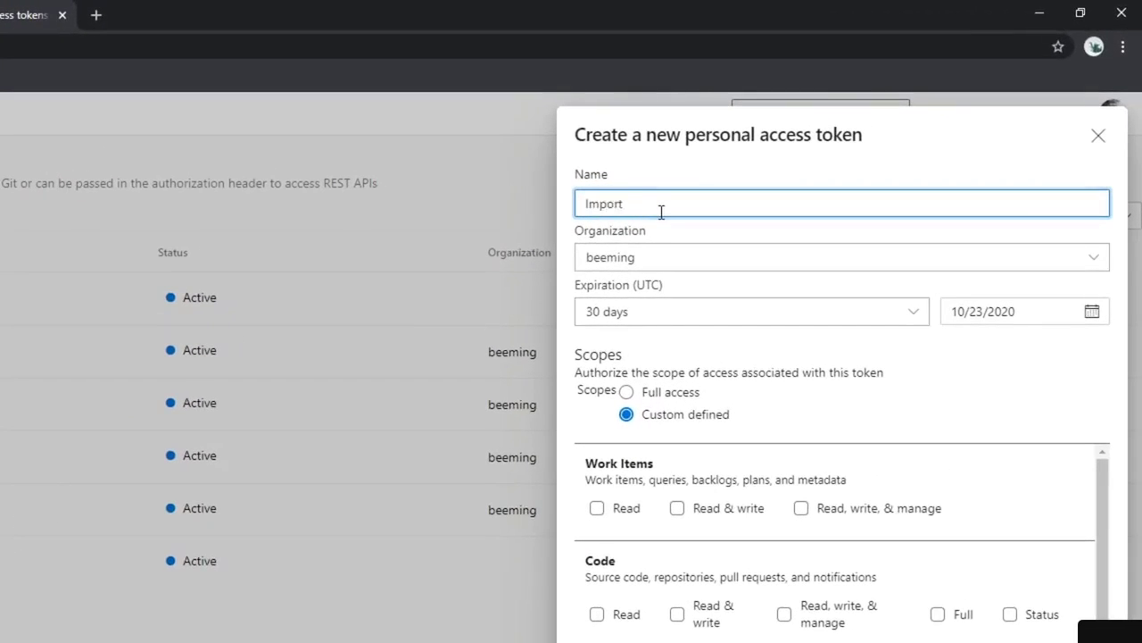
type(" Token")
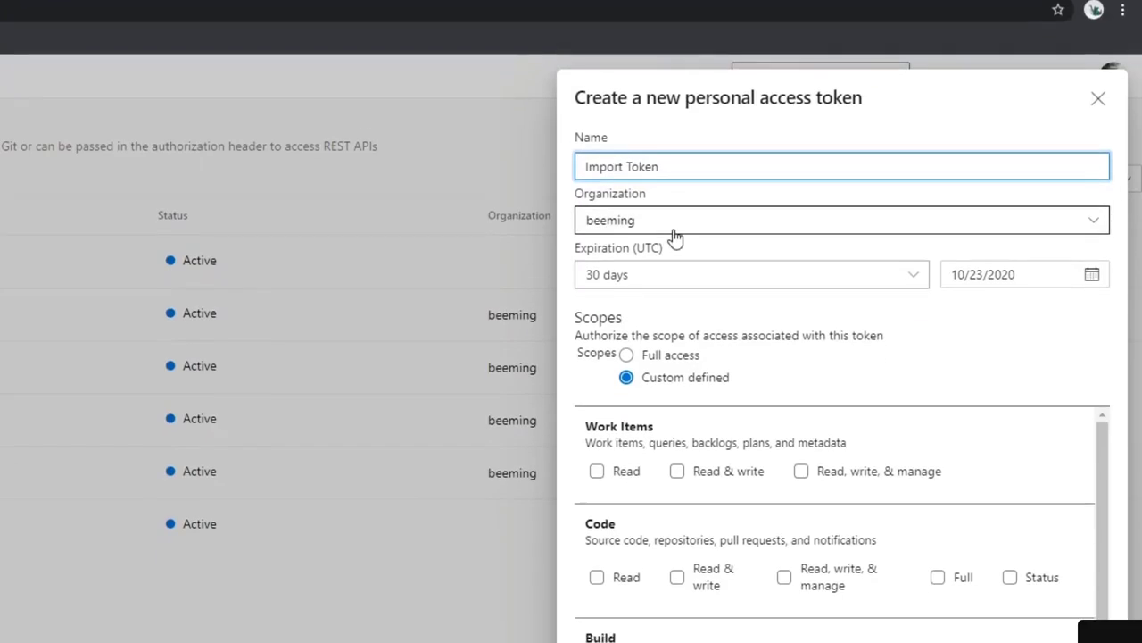
- Give the token Code Read scope, copy it, and mark the import as requiring authentication
scroll(714, 392, "down", 3)
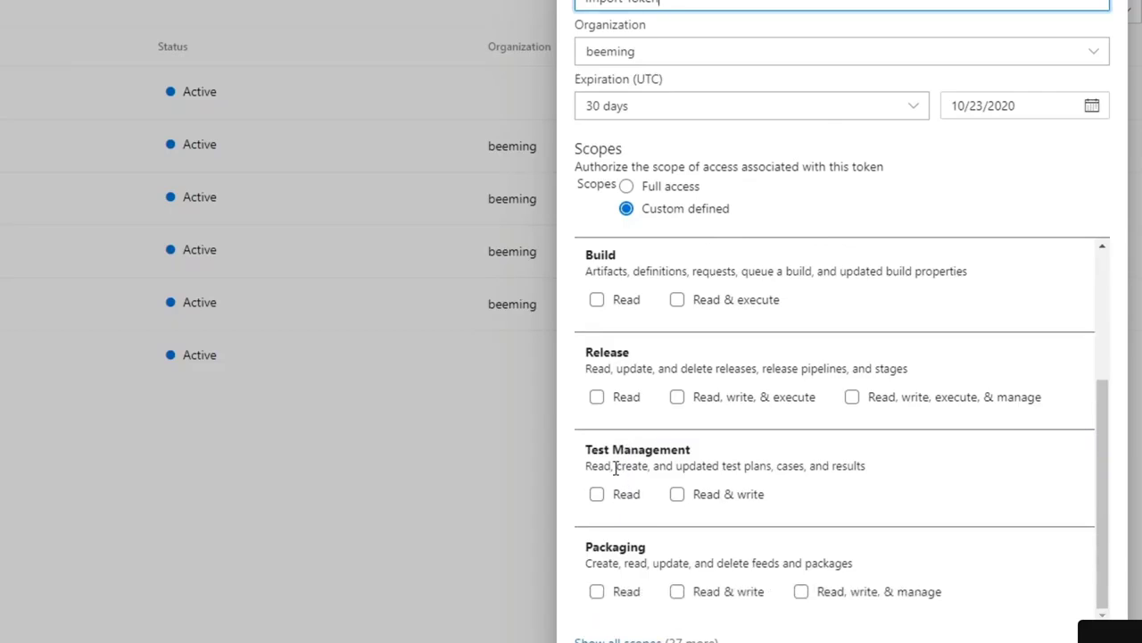
scroll(615, 467, "up", 3)
left_click(598, 411)
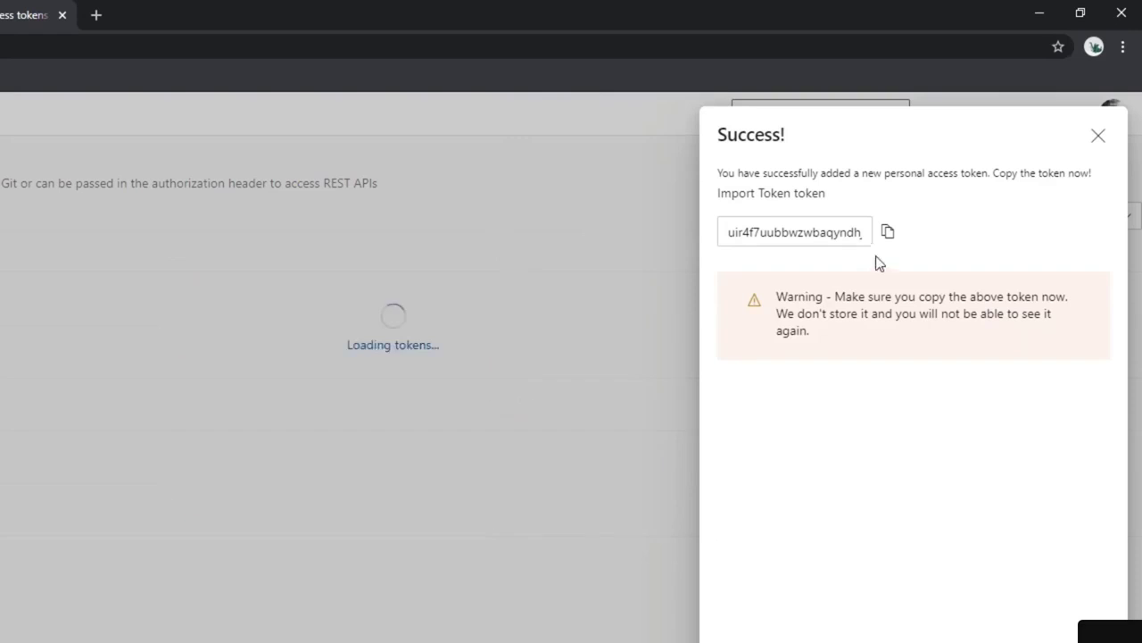
left_click(889, 234)
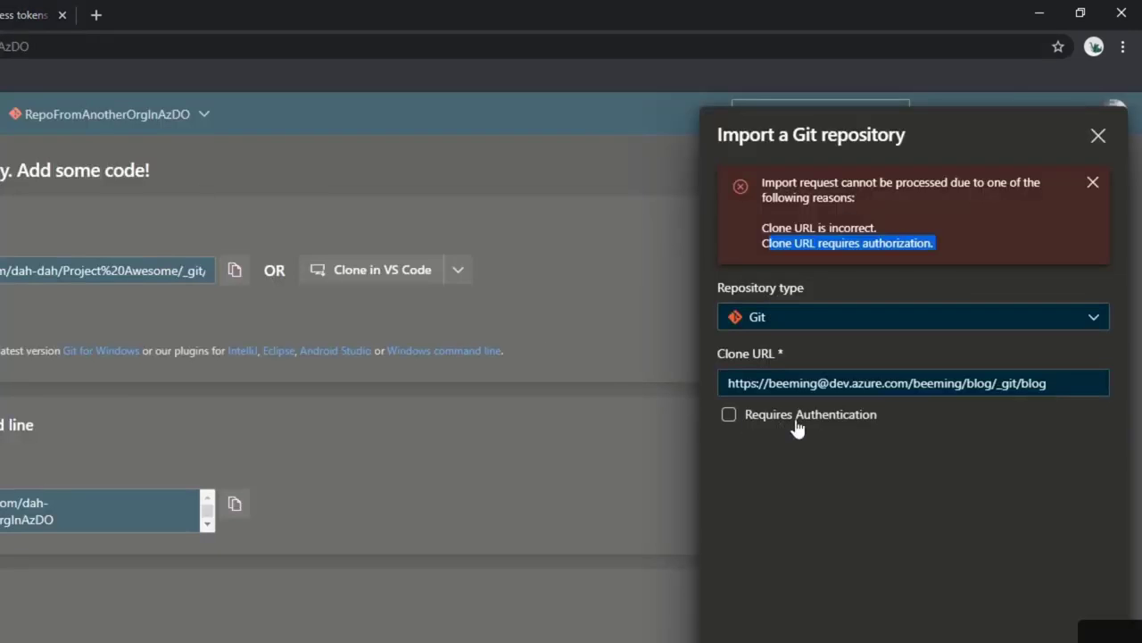
left_click(802, 416)
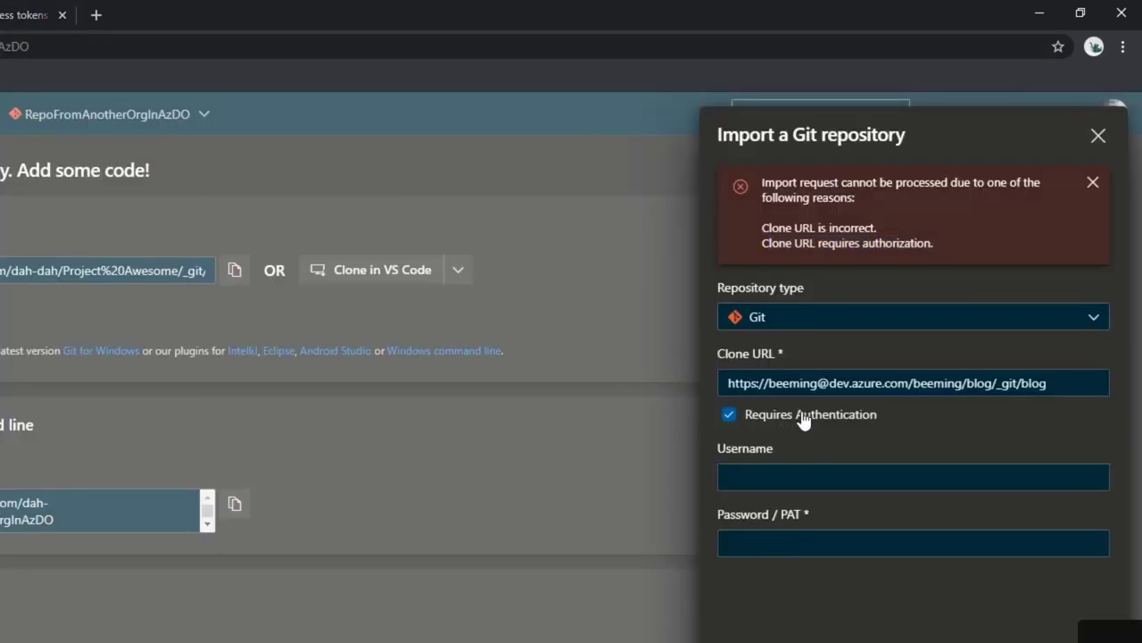
- Import the blog repository using the pasted PAT as password, decline saving it, and view the files
left_click(804, 542)
key("ctrl+v")
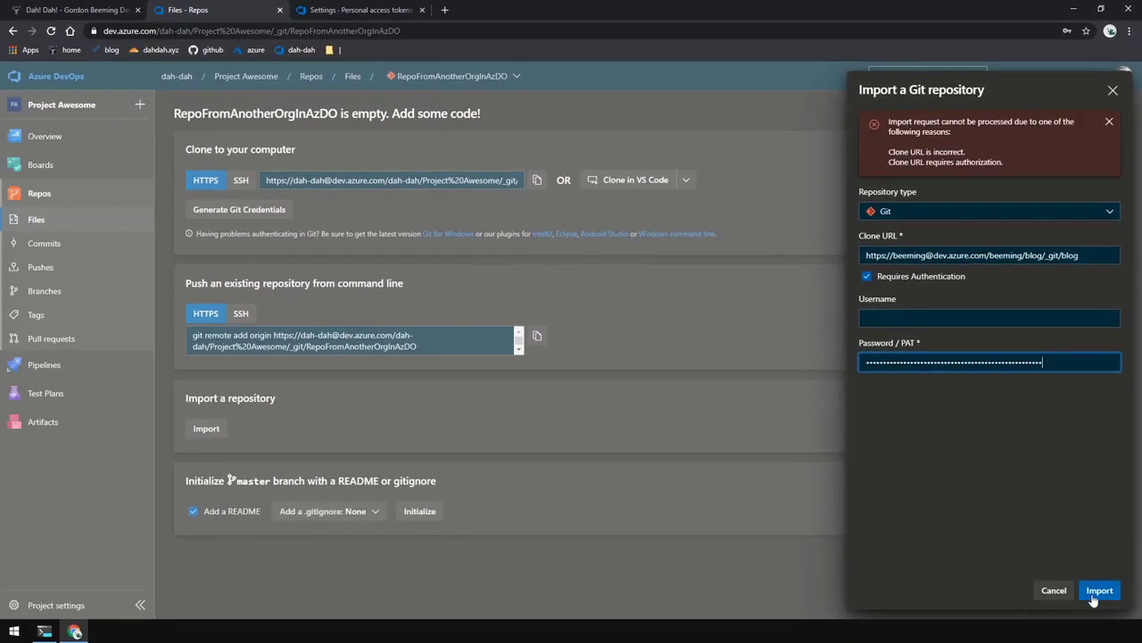
left_click(1099, 590)
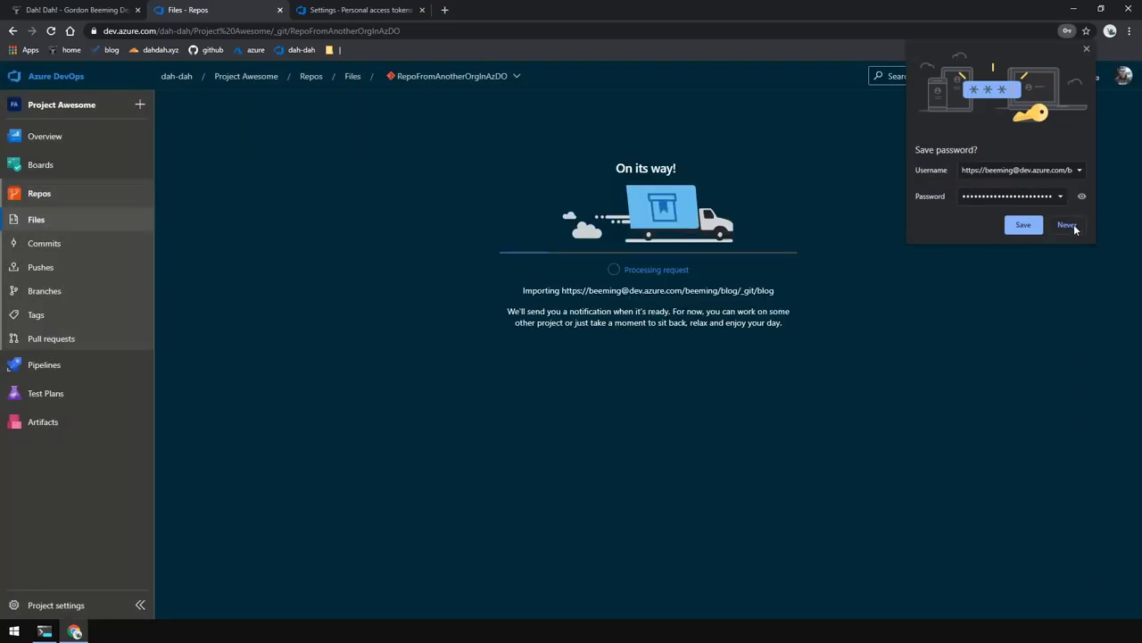
left_click(1067, 225)
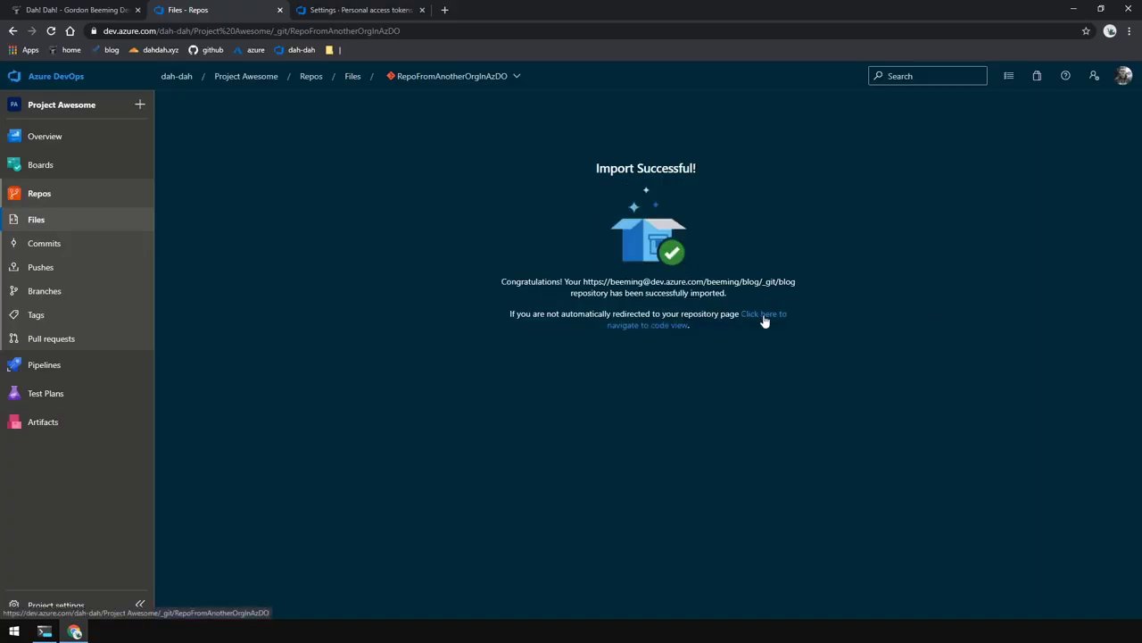
left_click(763, 314)
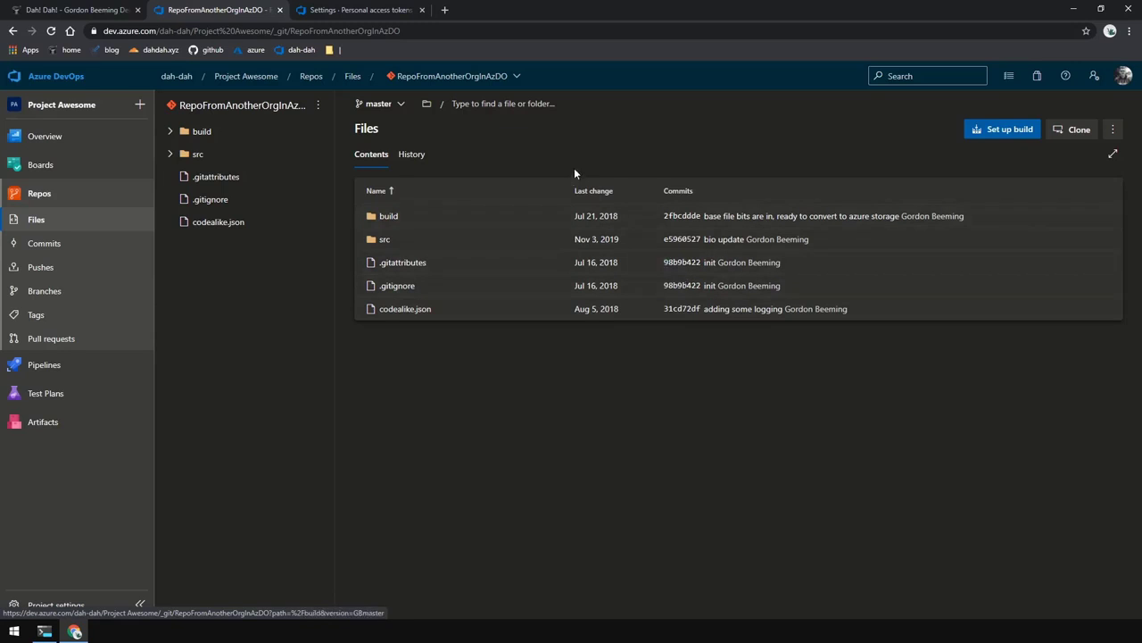
- Dismiss the token success panel, recopy the blog repository's HTTPS clone URL, and switch to RepoFromAzDO
left_click(370, 8)
left_click(647, 117)
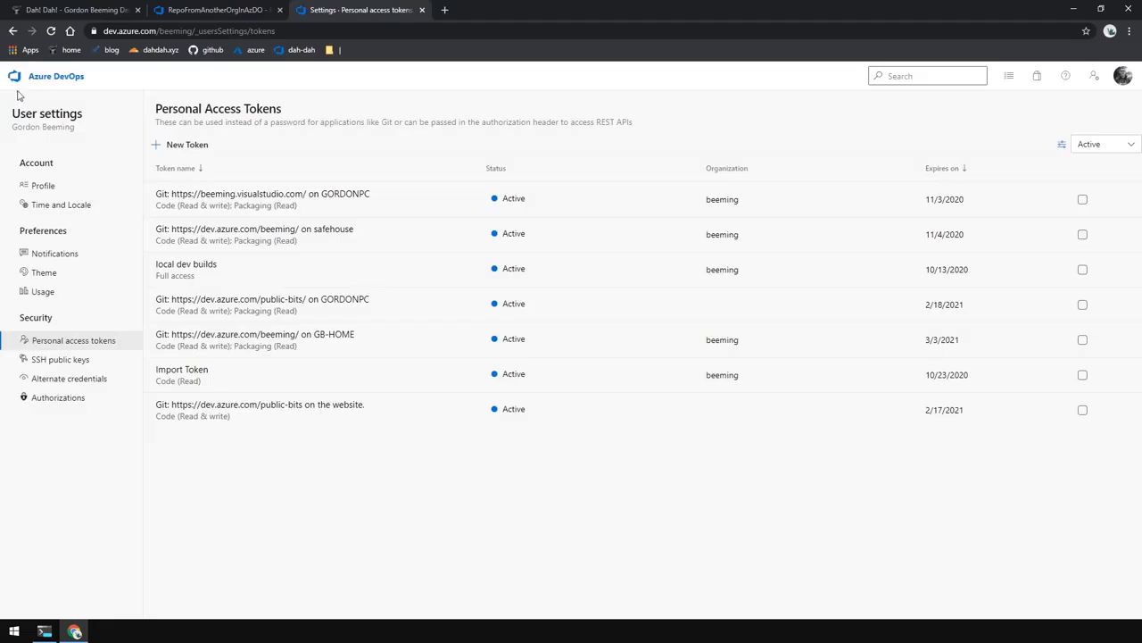
left_click(14, 32)
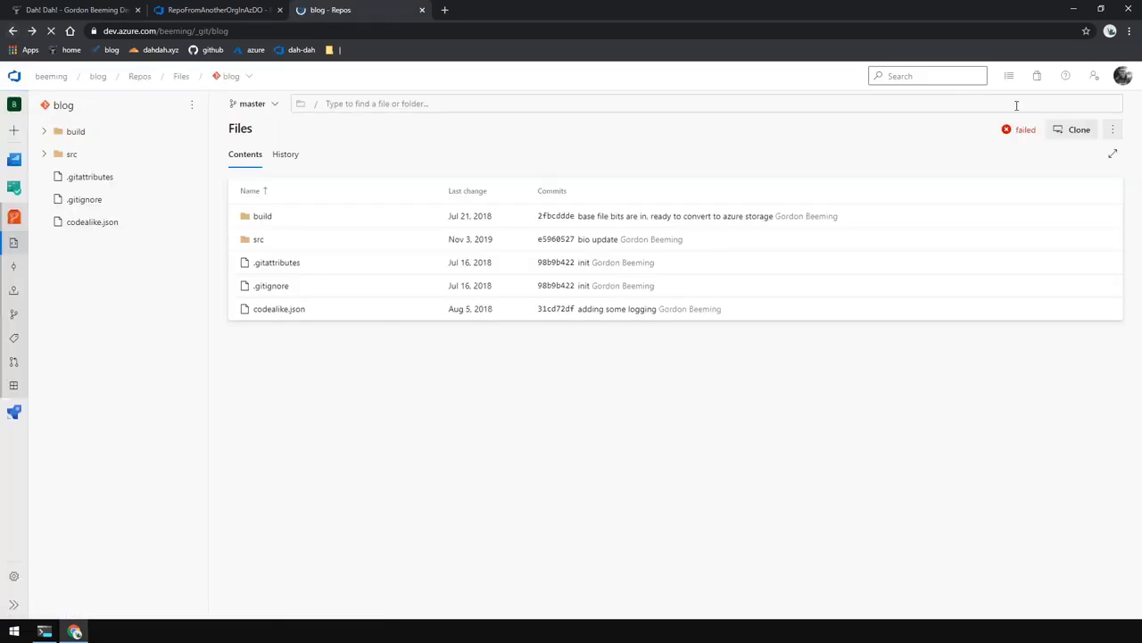
left_click(1074, 130)
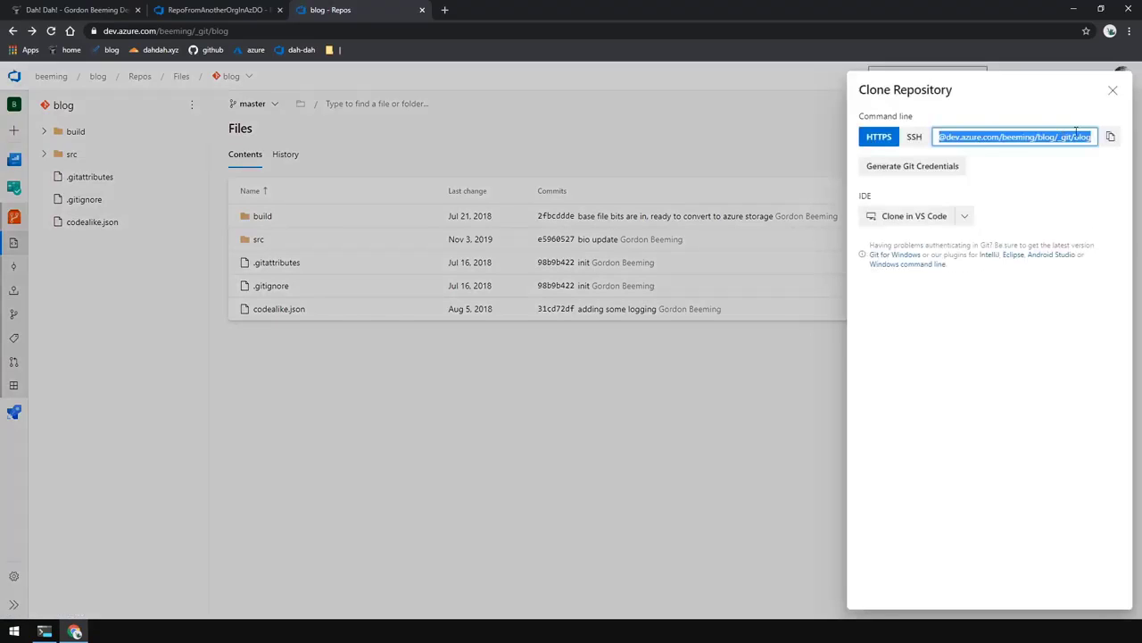
left_click(1110, 138)
left_click(760, 100)
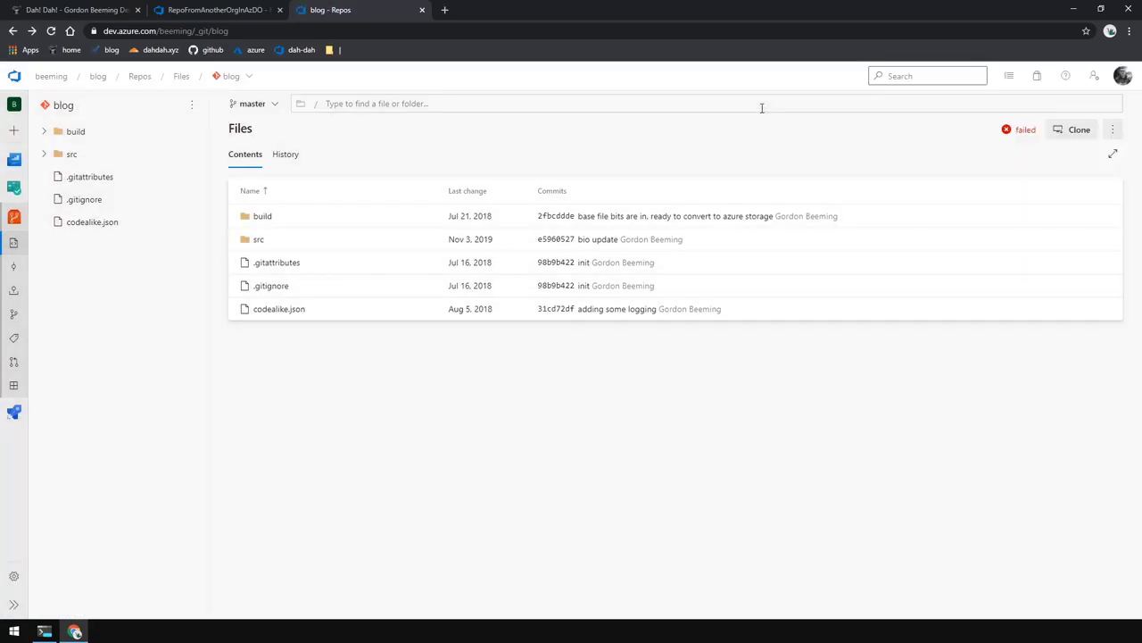
left_click(242, 16)
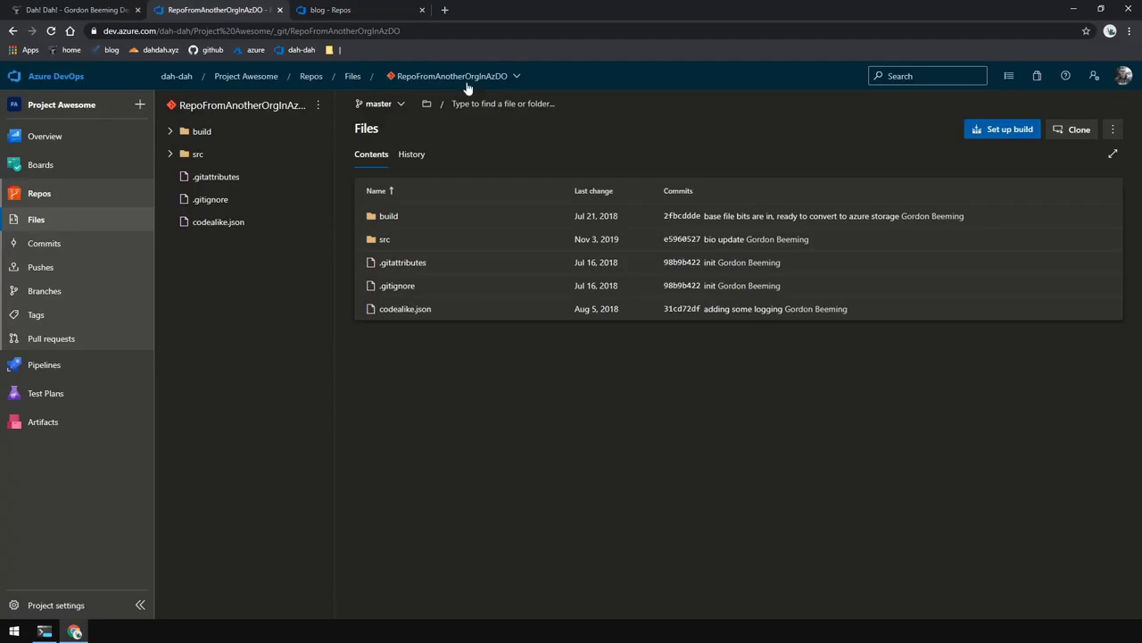
left_click(516, 78)
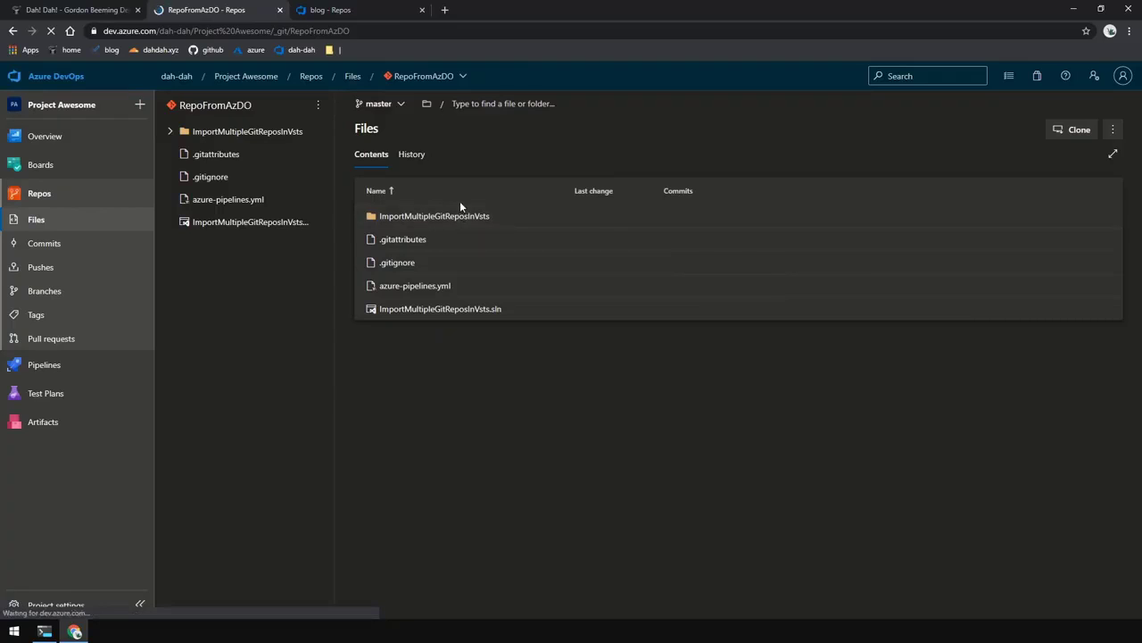
- Create an empty Git repository named RepoFromCmd, with no README, in Project Awesome
left_click(463, 76)
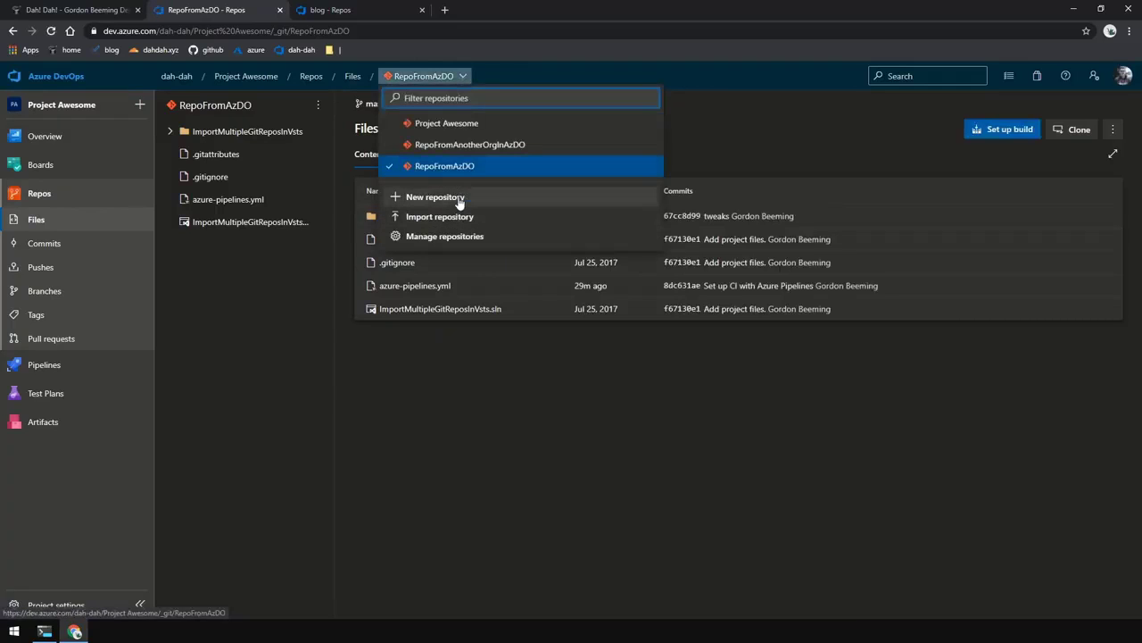
left_click(434, 197)
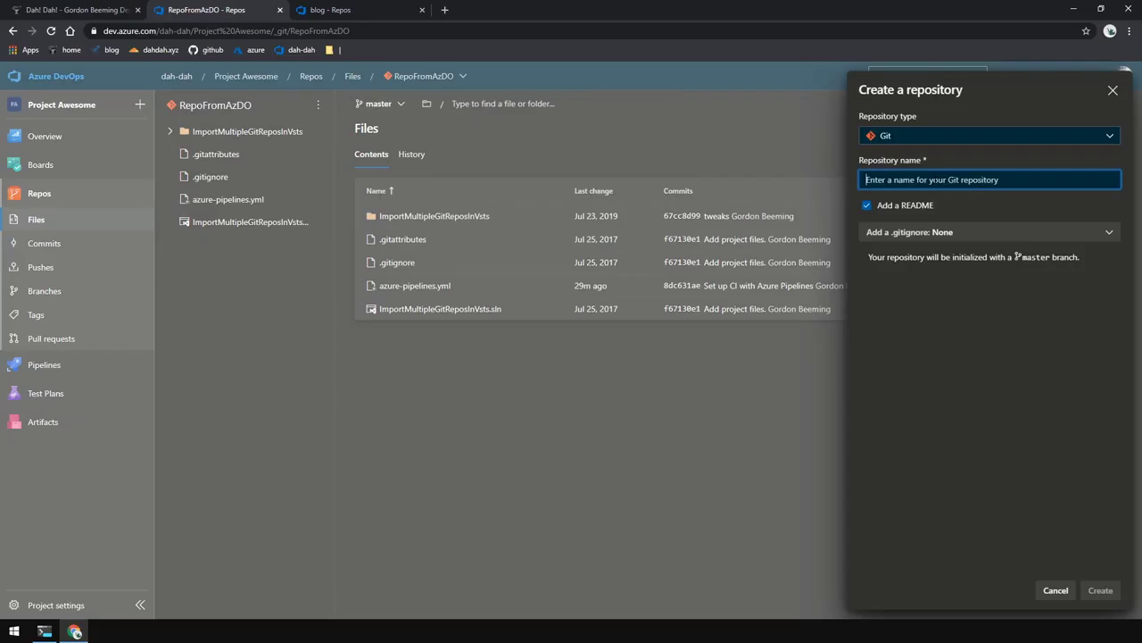
type("RepoFrom")
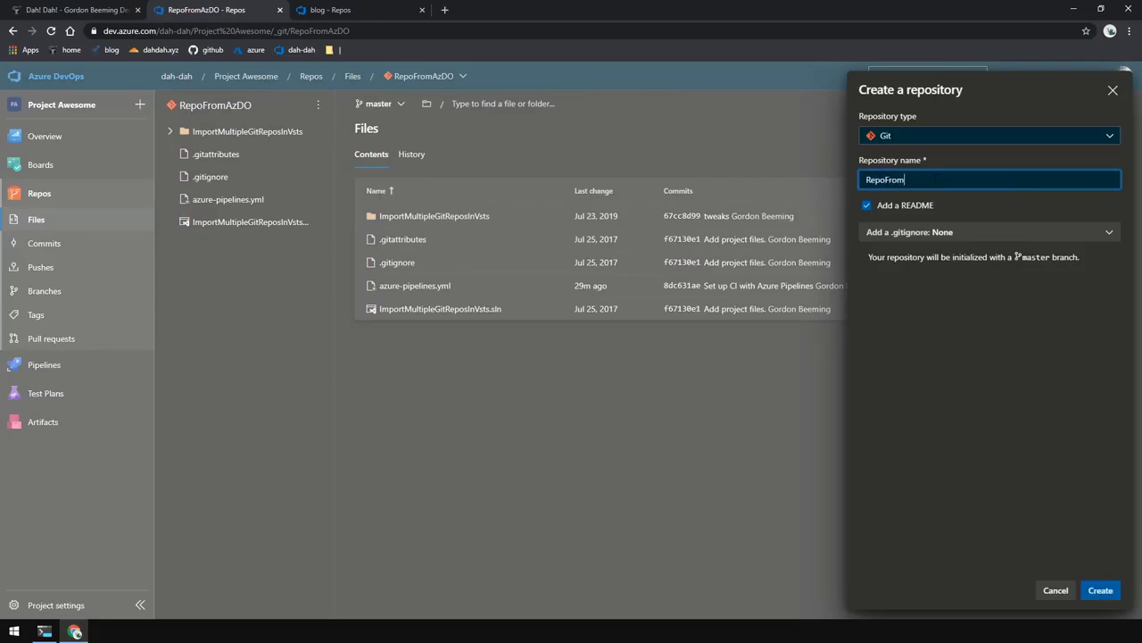
type("Cmd")
left_click(922, 207)
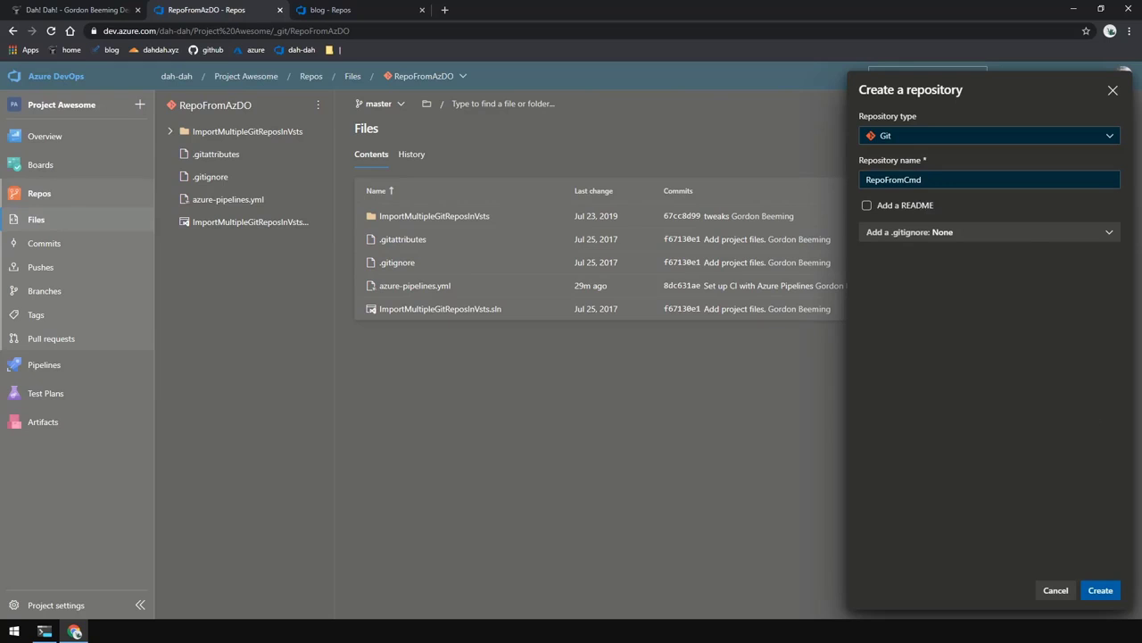
left_click(1104, 590)
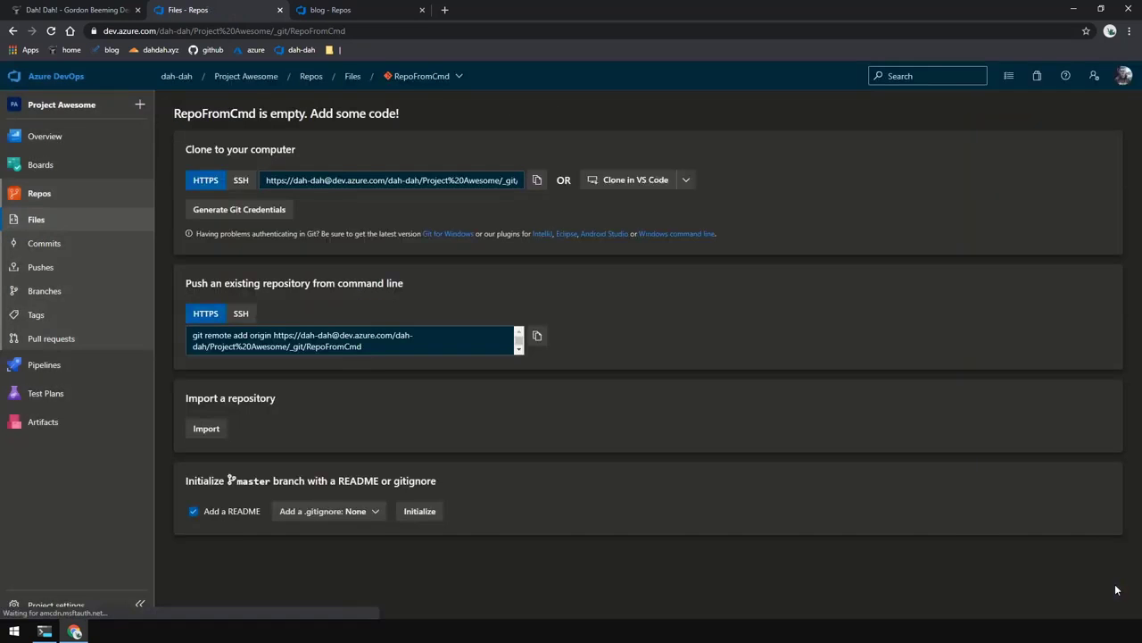
left_click(51, 632)
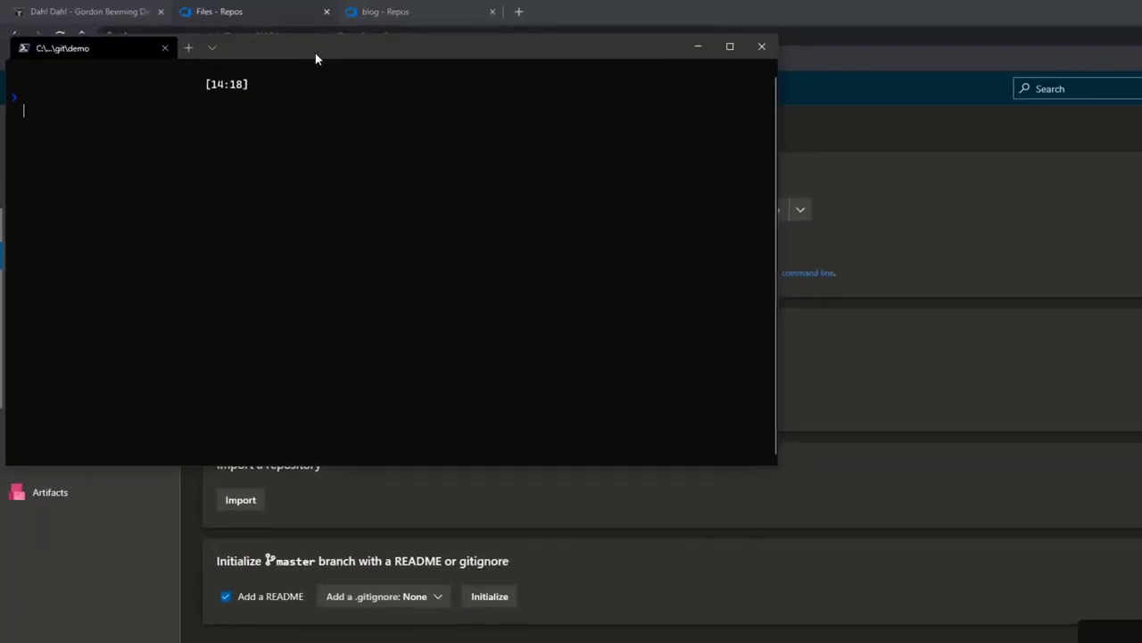
- Maximize the terminal and clear it with cls
double_click(272, 46)
type("c")
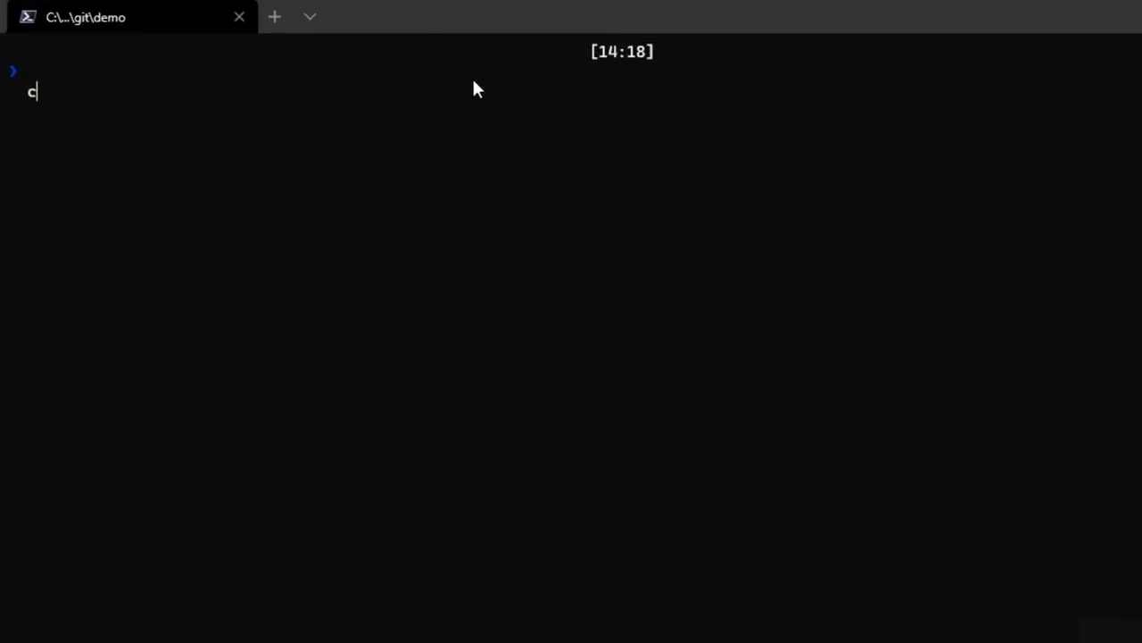
type("ls")
key("Return")
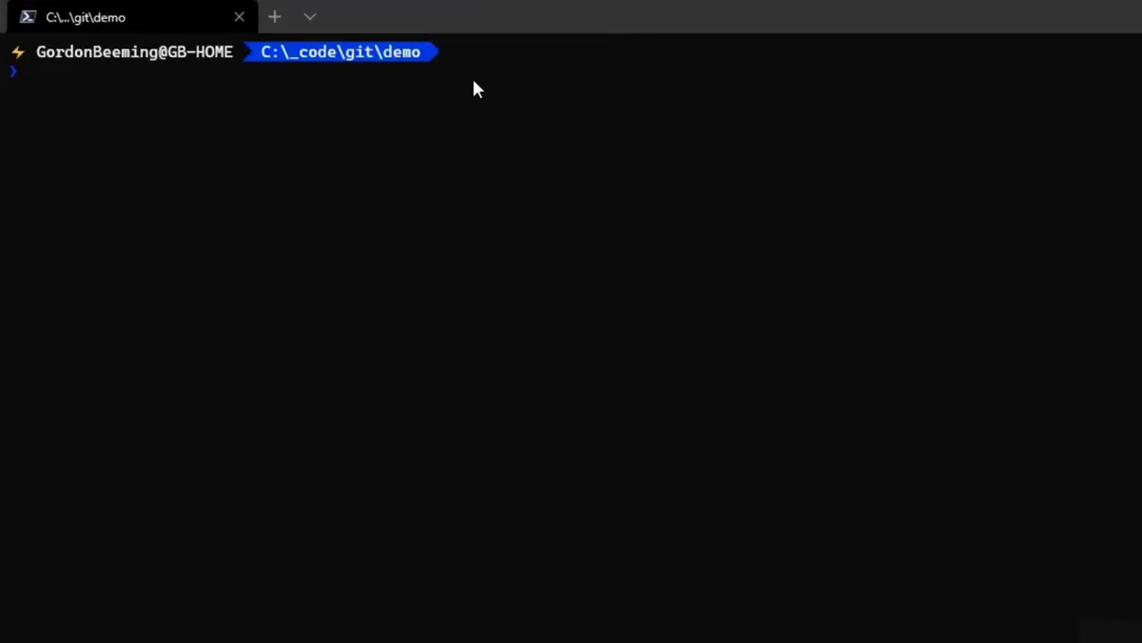
- Run git clone --mirror on the blog repository URL to create bare blog.git
type("git clone")
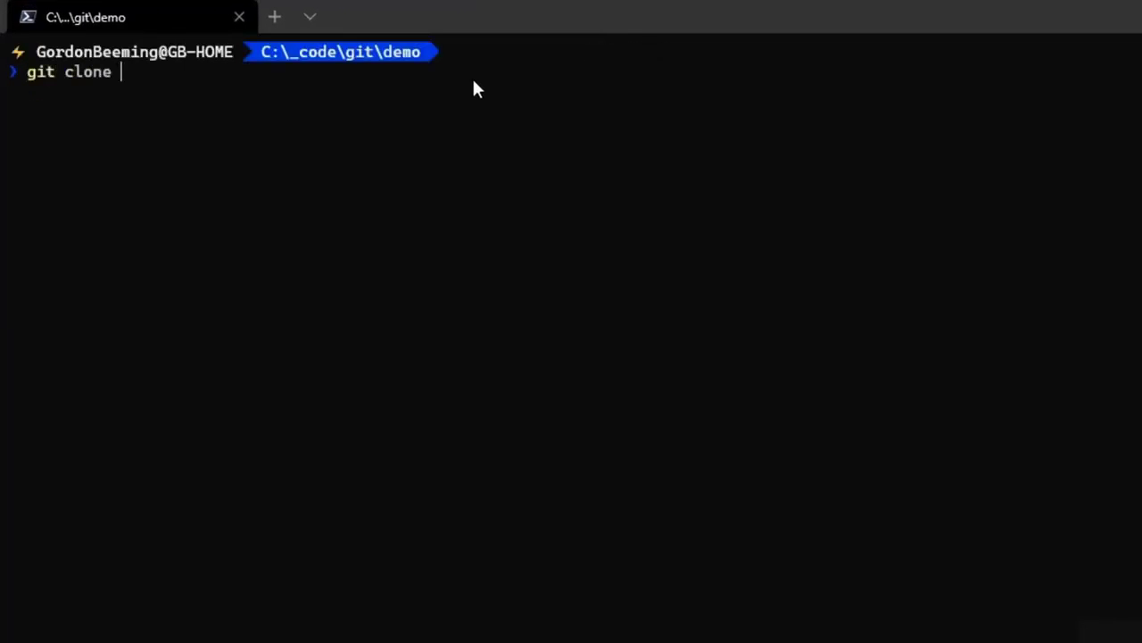
key("ctrl+v")
key("Home")
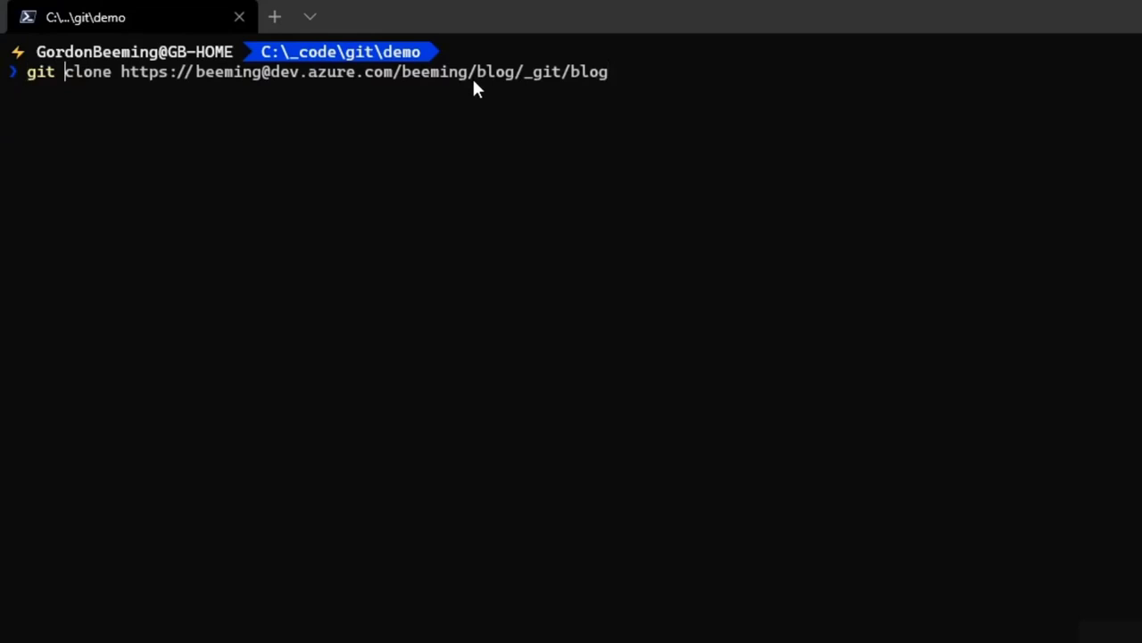
key("ctrl+Right")
type("--mirror")
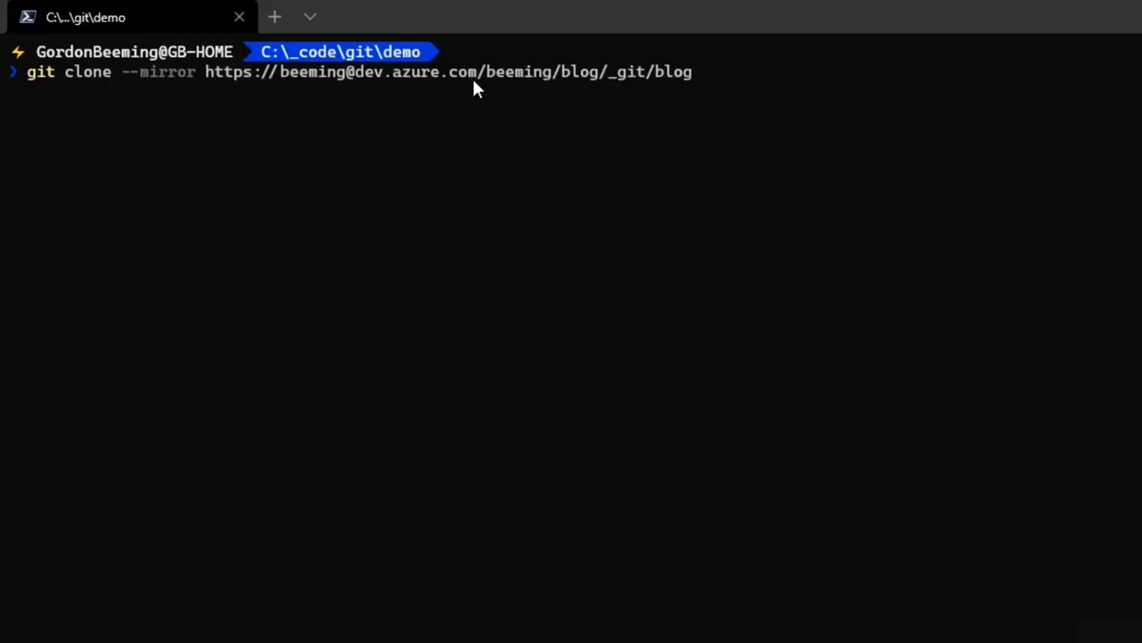
key("Return")
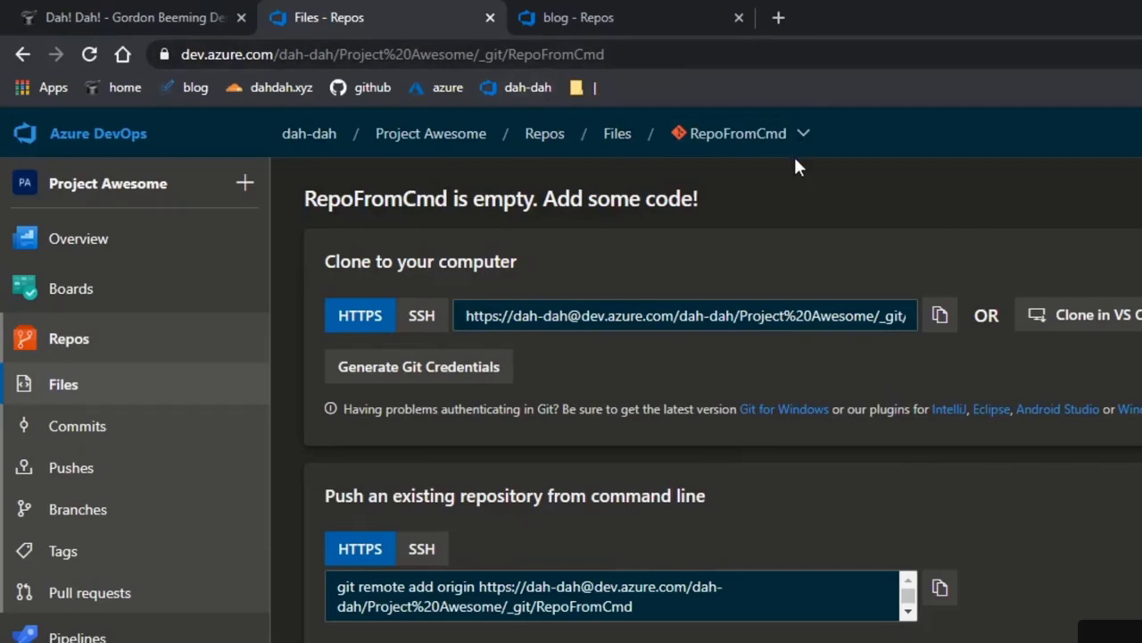
- Turn the recalled command into git push --mirror to the copied RepoFromCmd URL and run it
left_click(941, 315)
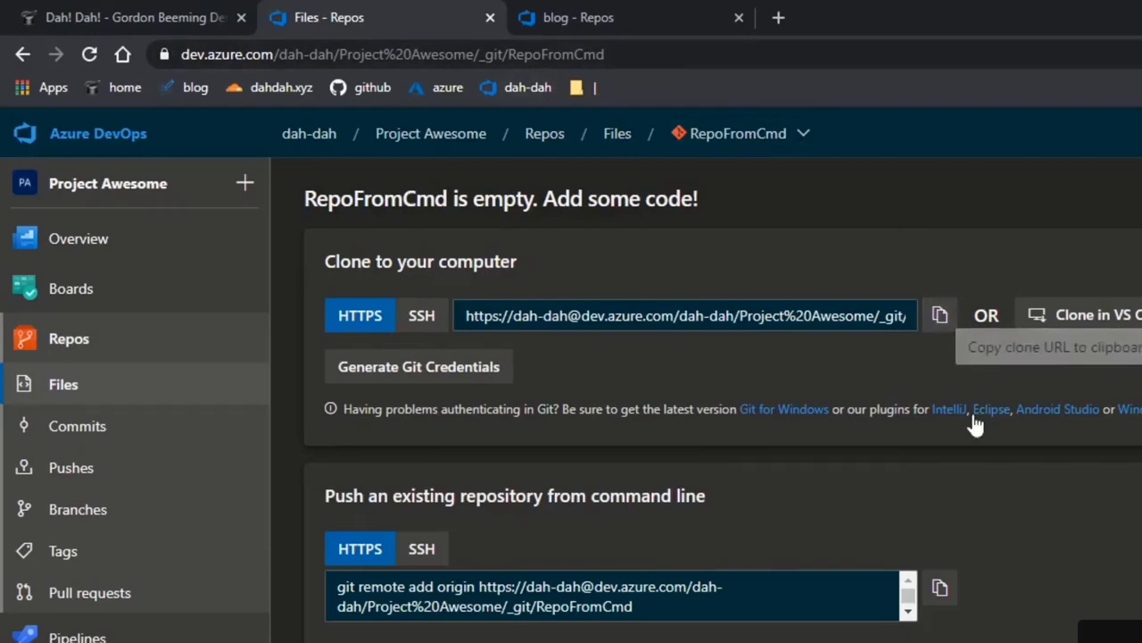
key("alt+Tab")
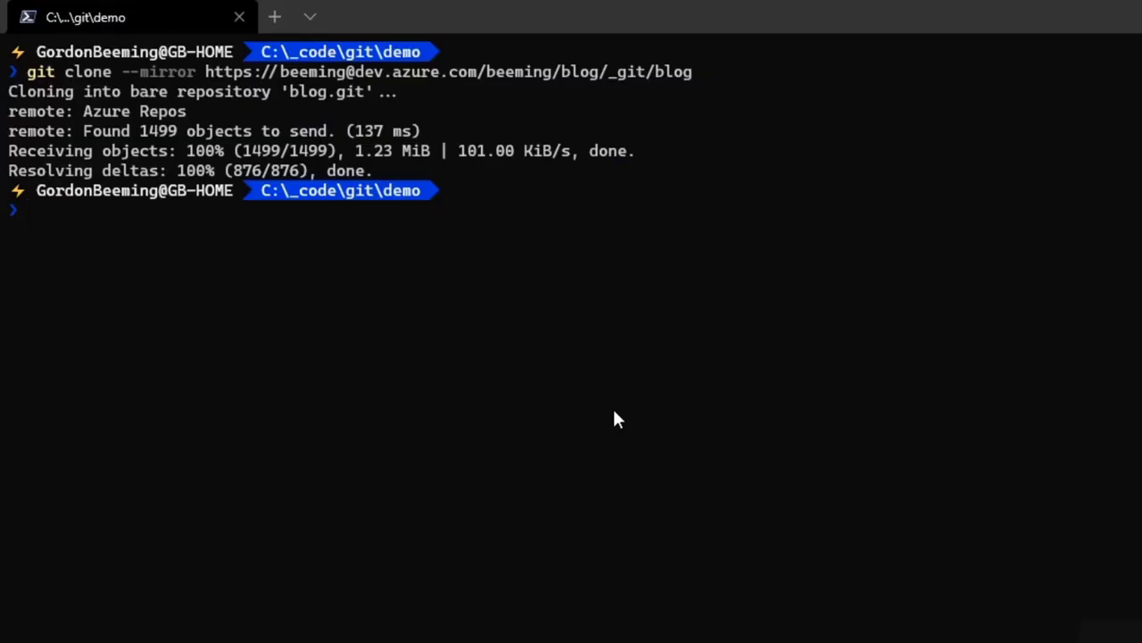
key("Up")
key("Home")
key("Delete")
key("Delete")
key("Delete")
key("Delete")
key("Delete")
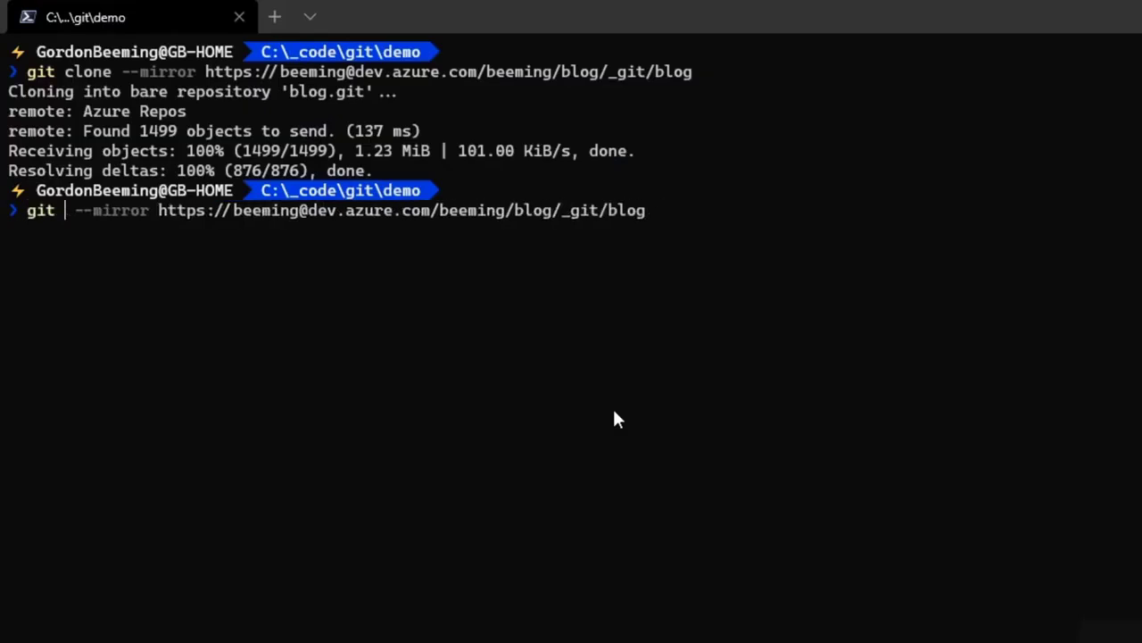
type("push")
key("ctrl+Right")
key("ctrl+Right")
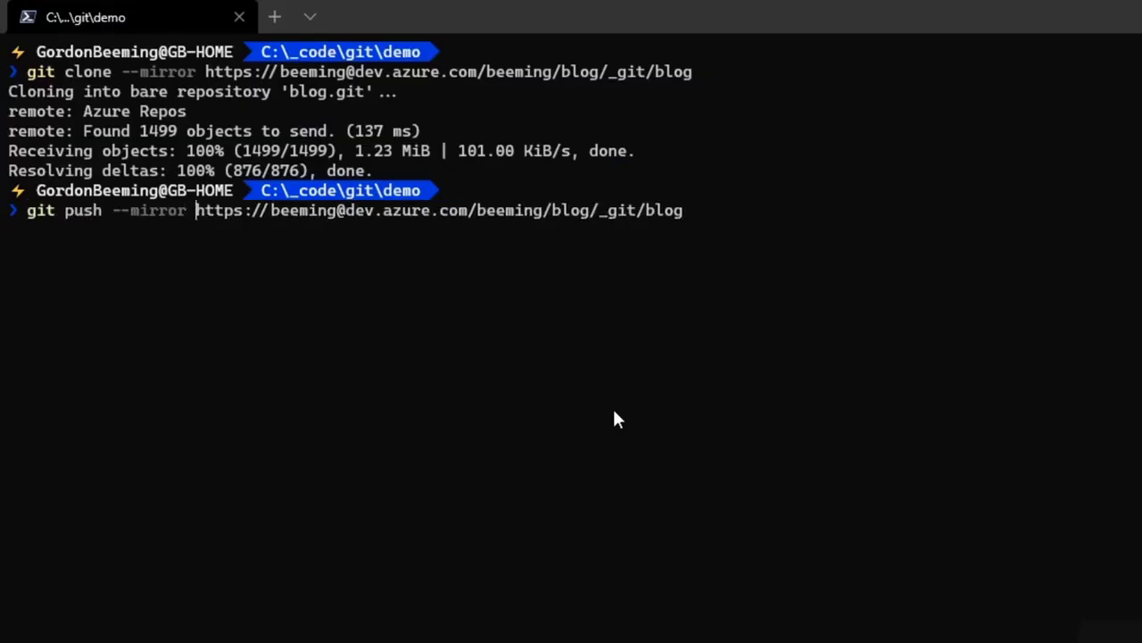
key("shift+End")
key("Delete")
key("ctrl+v")
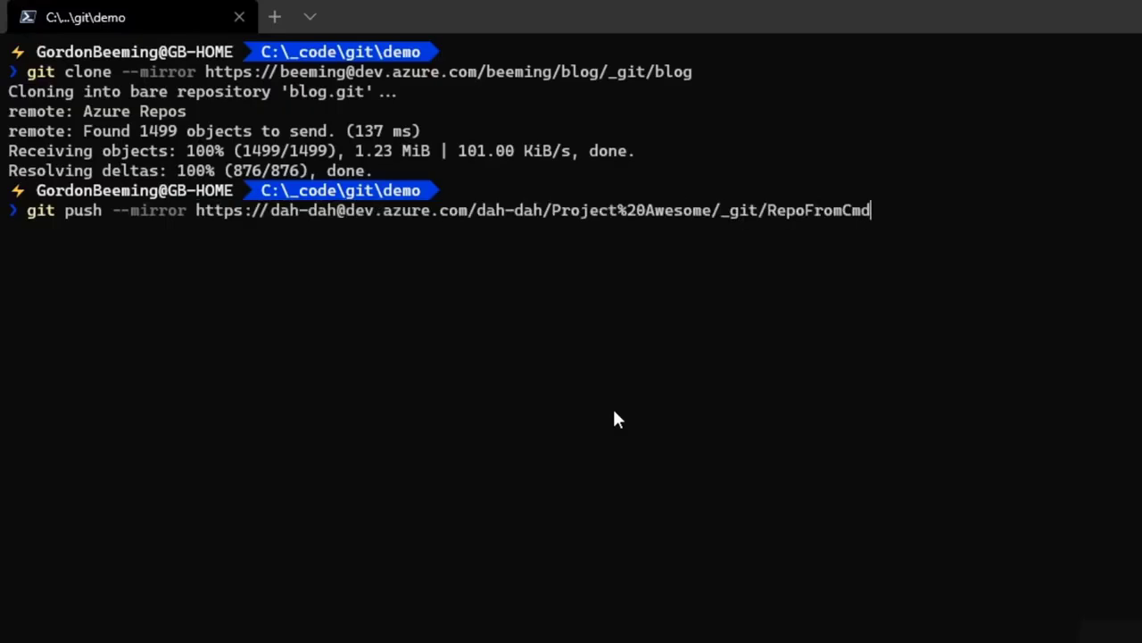
key("Return")
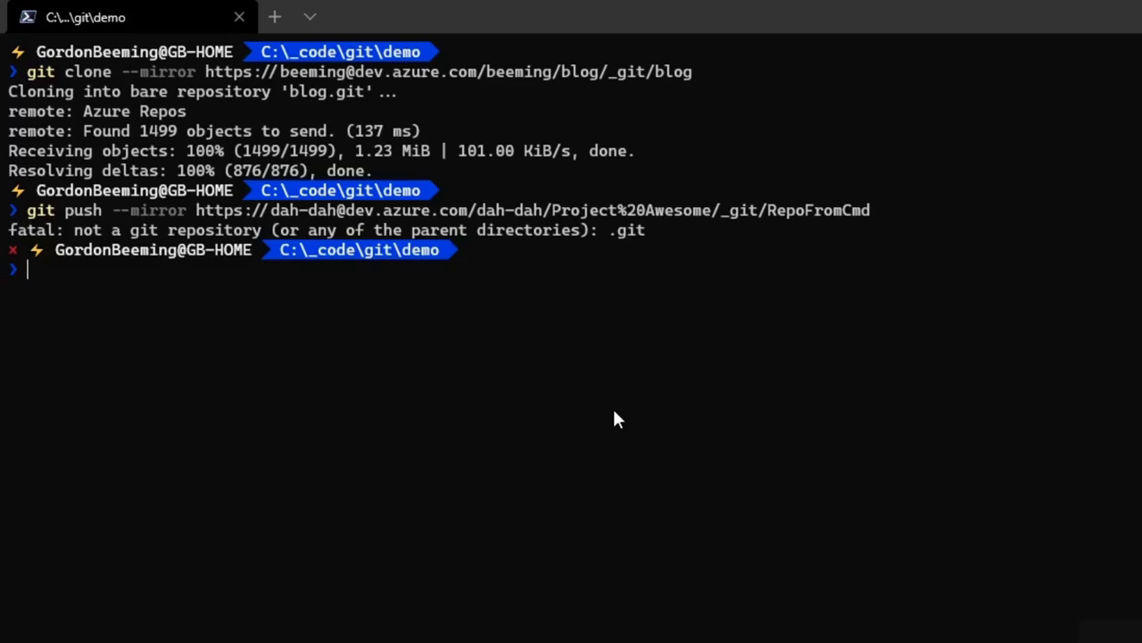
- Change into blog.git and rerun the git push --mirror command from there
type("cd .\\")
type("b")
key("Tab")
key("Return")
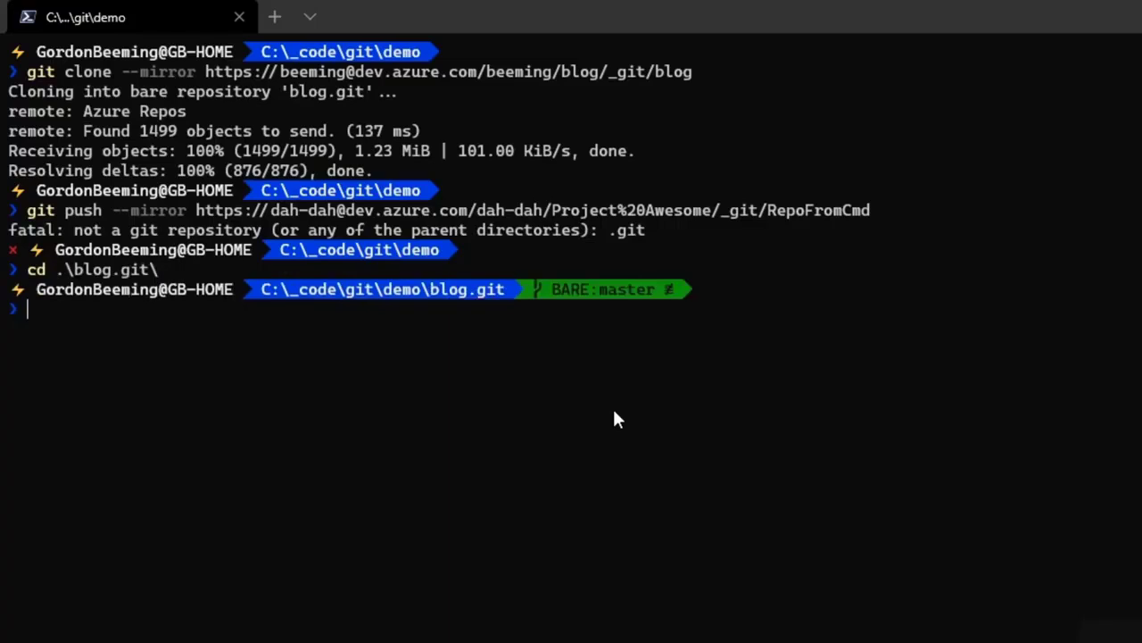
key("Up")
key("Up")
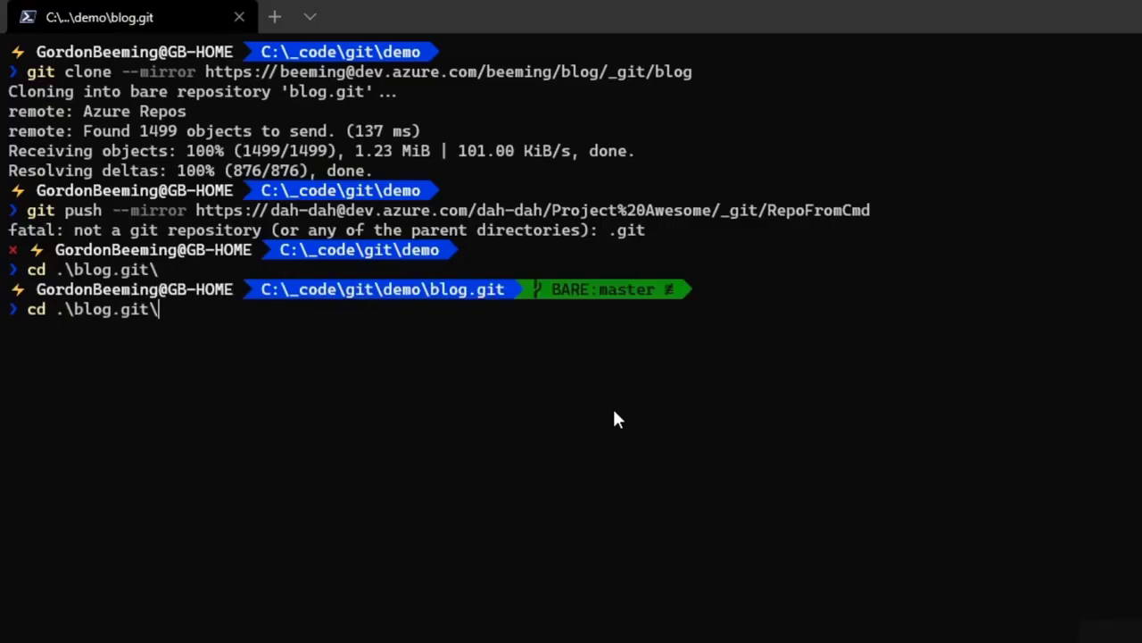
key("Return")
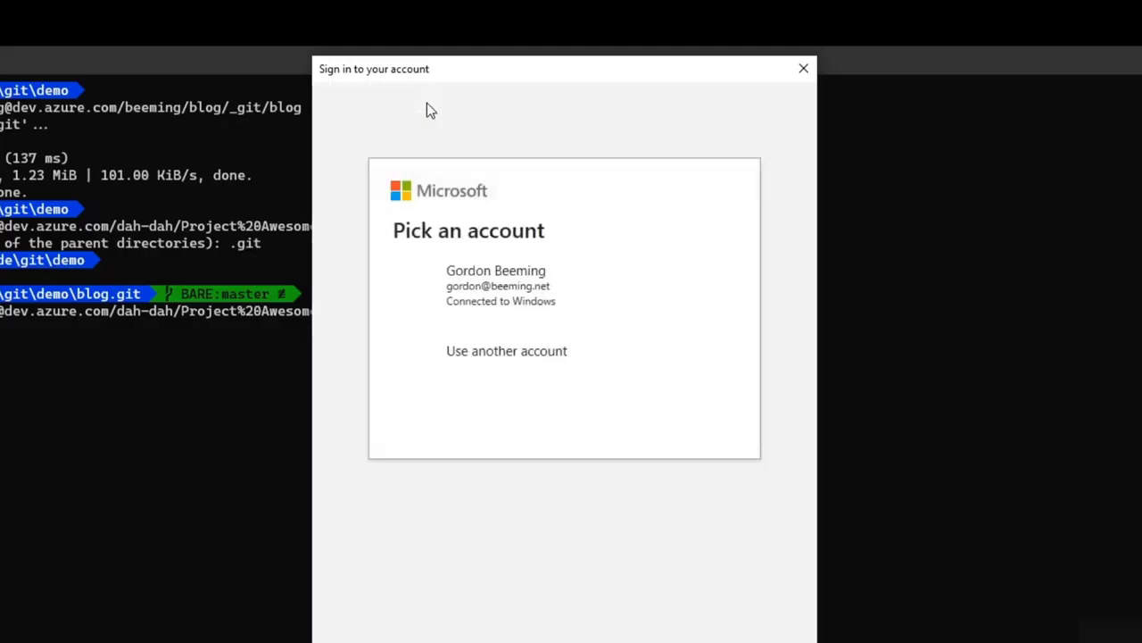
- Sign in to the push prompt with a different Microsoft account's e-mail address
left_click(537, 357)
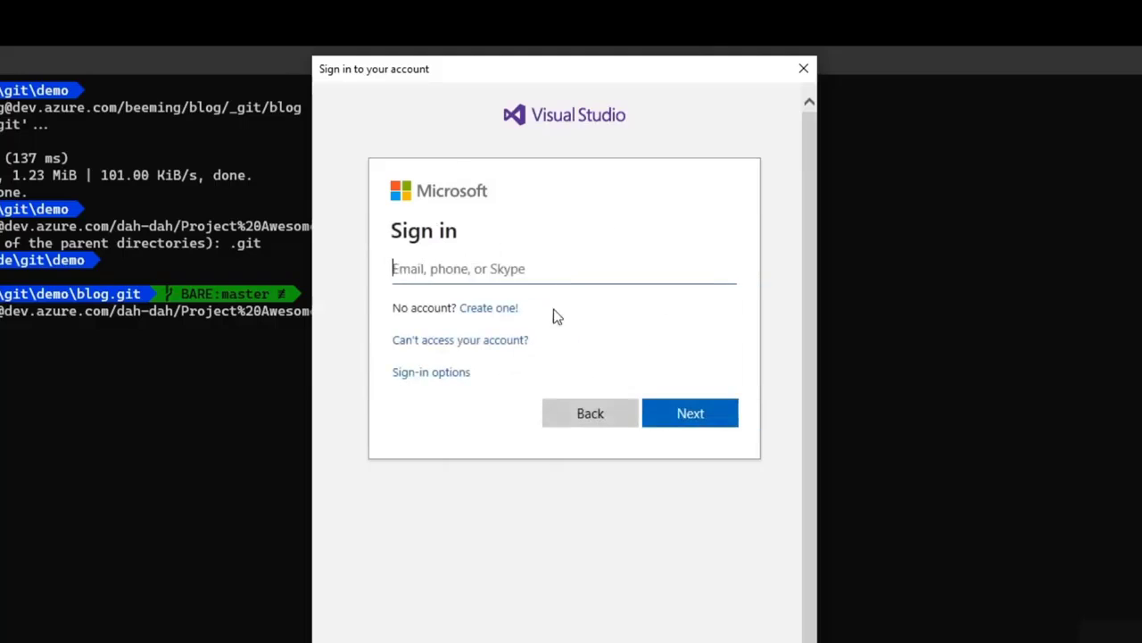
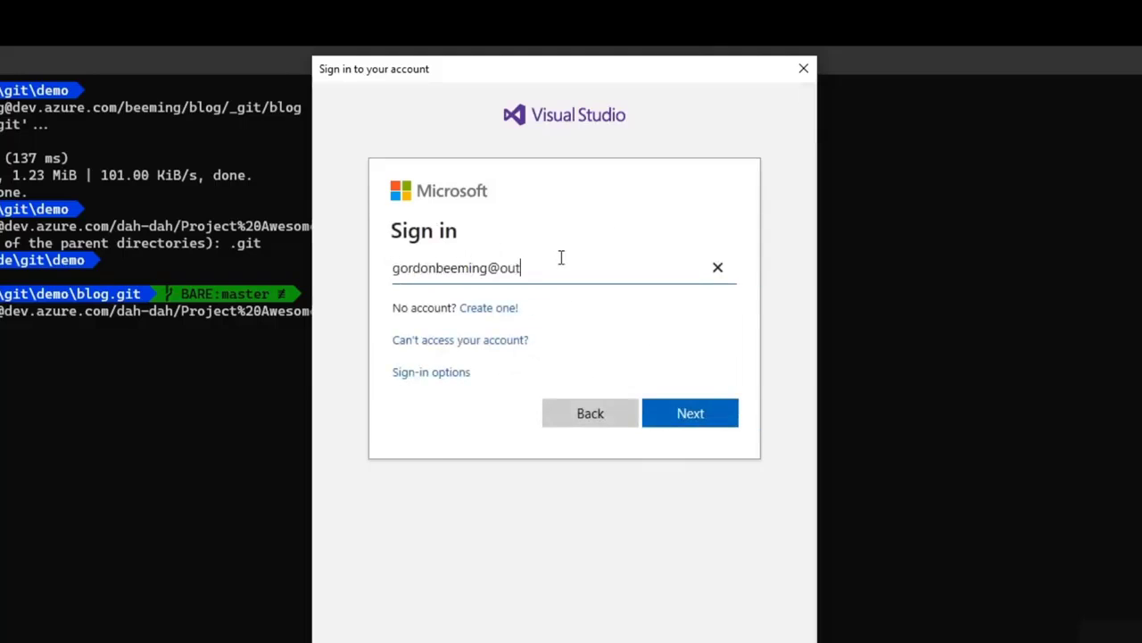
key("Return")
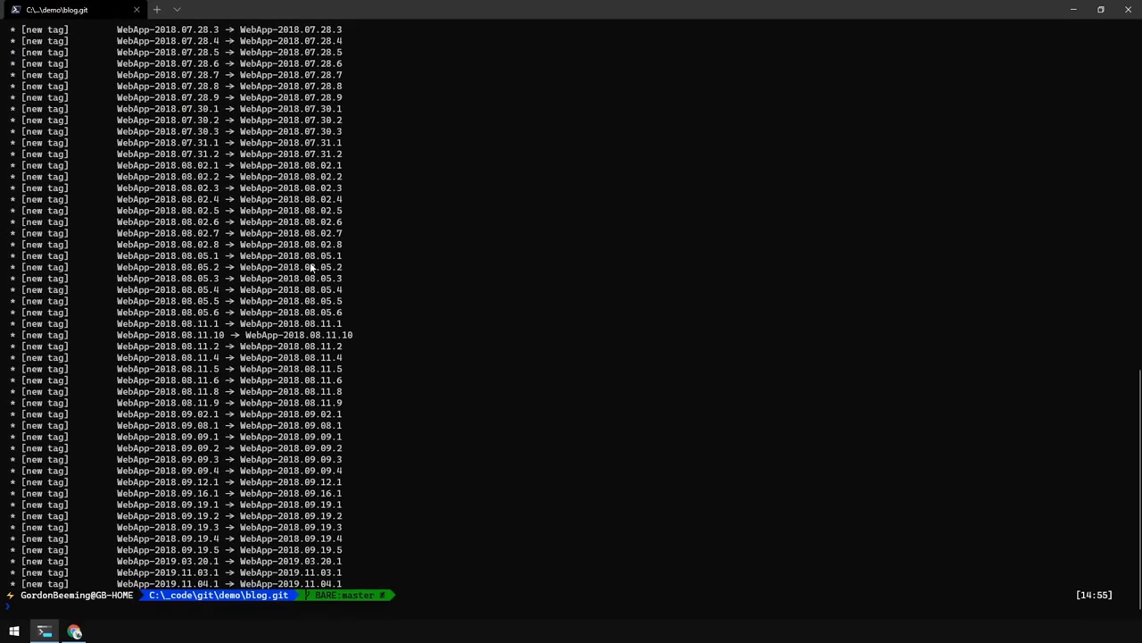
- Review the finished push output listing master and every WebApp and Database tag
scroll(311, 267, "up", 7)
scroll(310, 267, "up", 15)
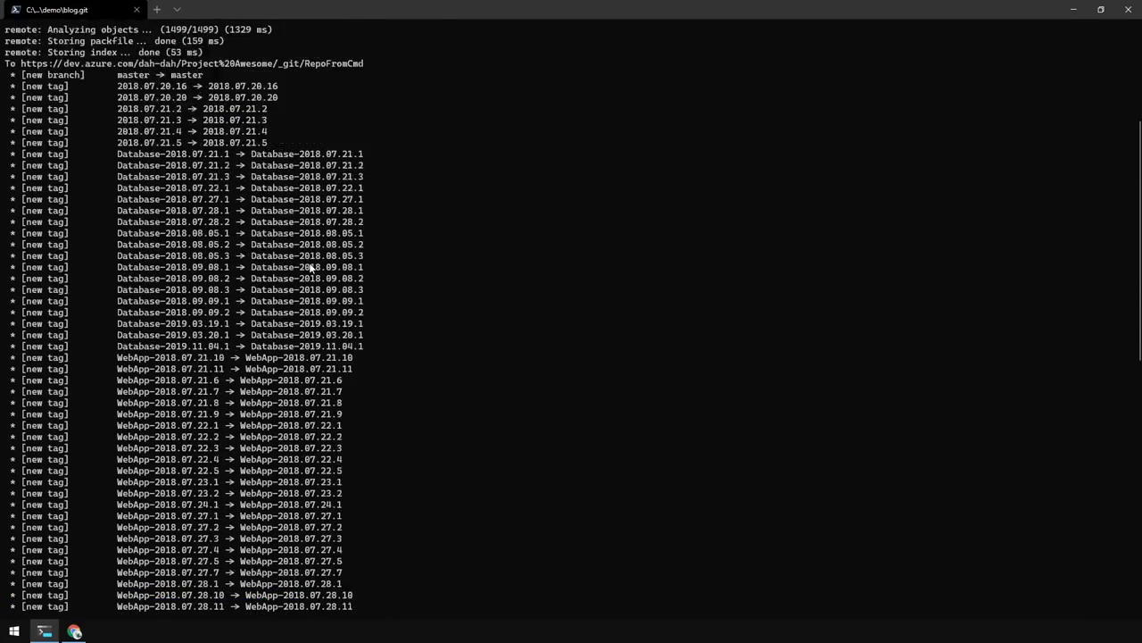
left_click_drag(20, 211, 362, 425)
scroll(351, 416, "down", 20)
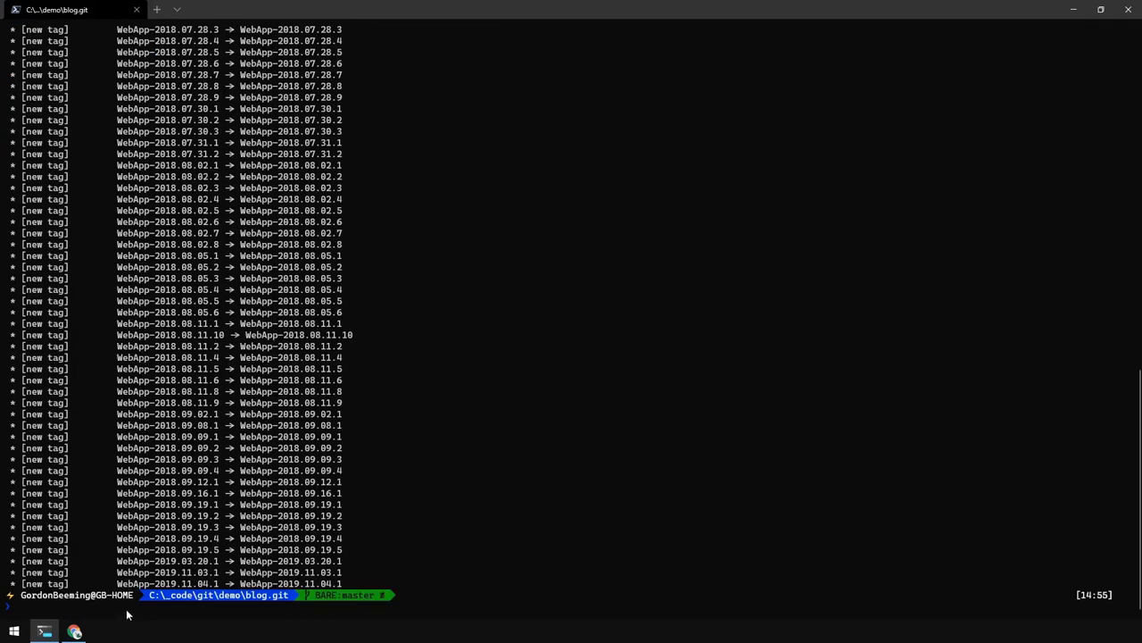
left_click(74, 631)
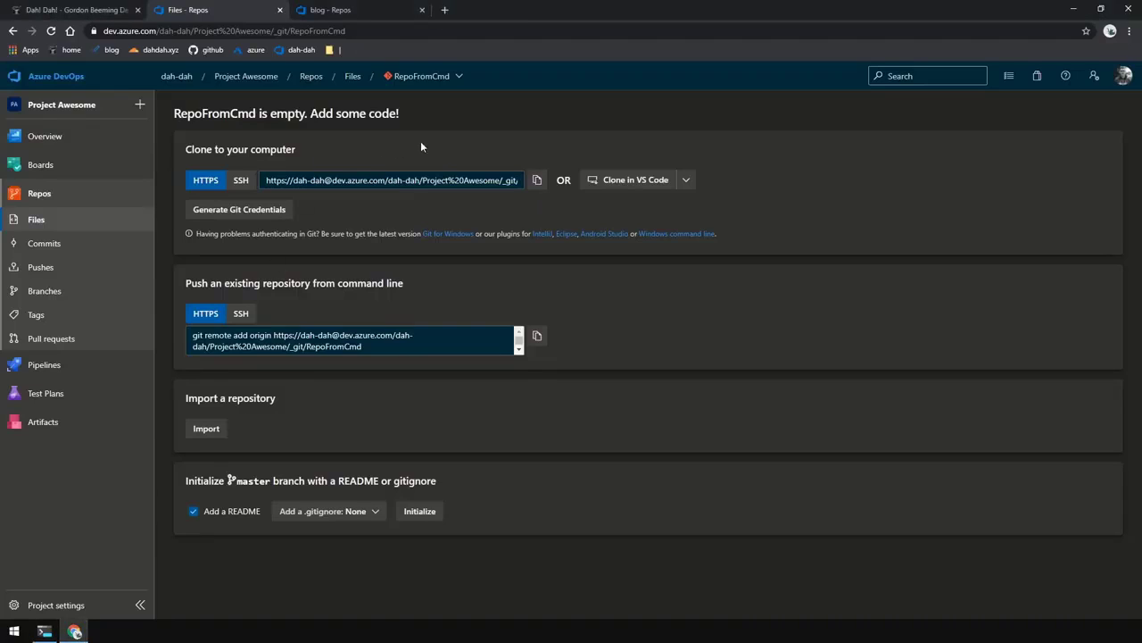
- Refresh RepoFromCmd to see build, src and other pushed files, then browse its WebApp and Database tags
key("F5")
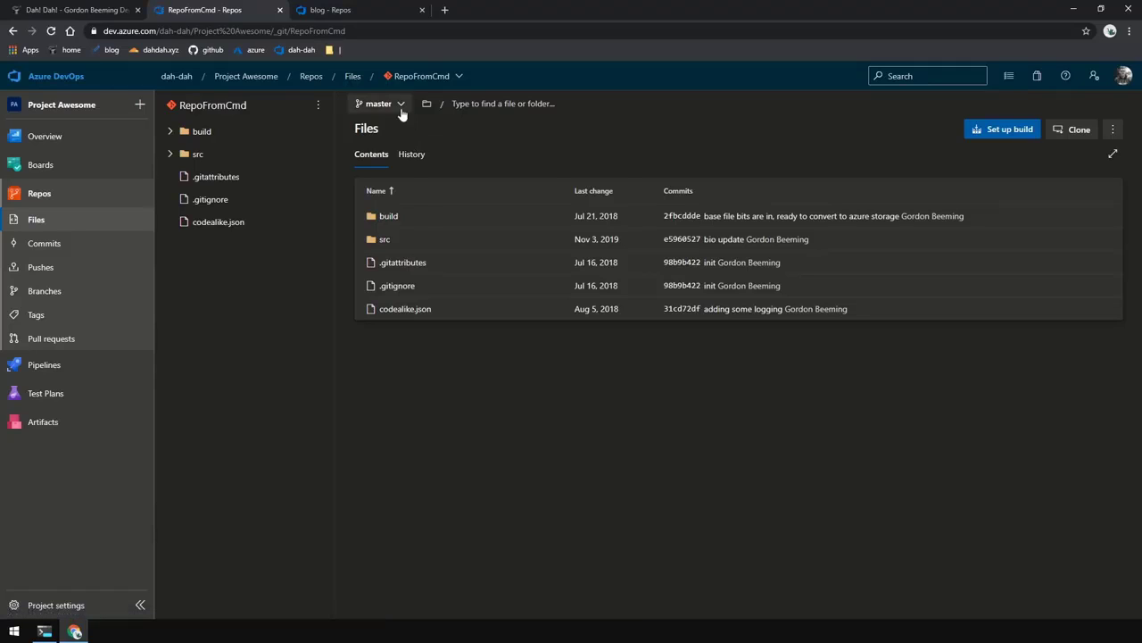
left_click(400, 106)
left_click(412, 152)
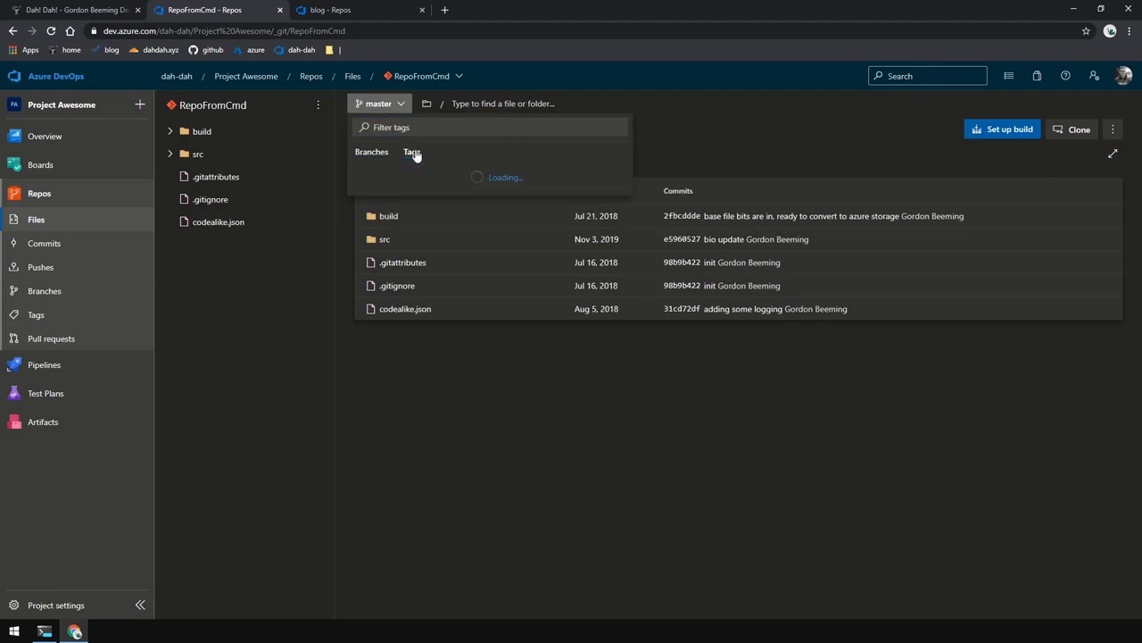
scroll(452, 214, "down", 1)
scroll(455, 219, "down", 10)
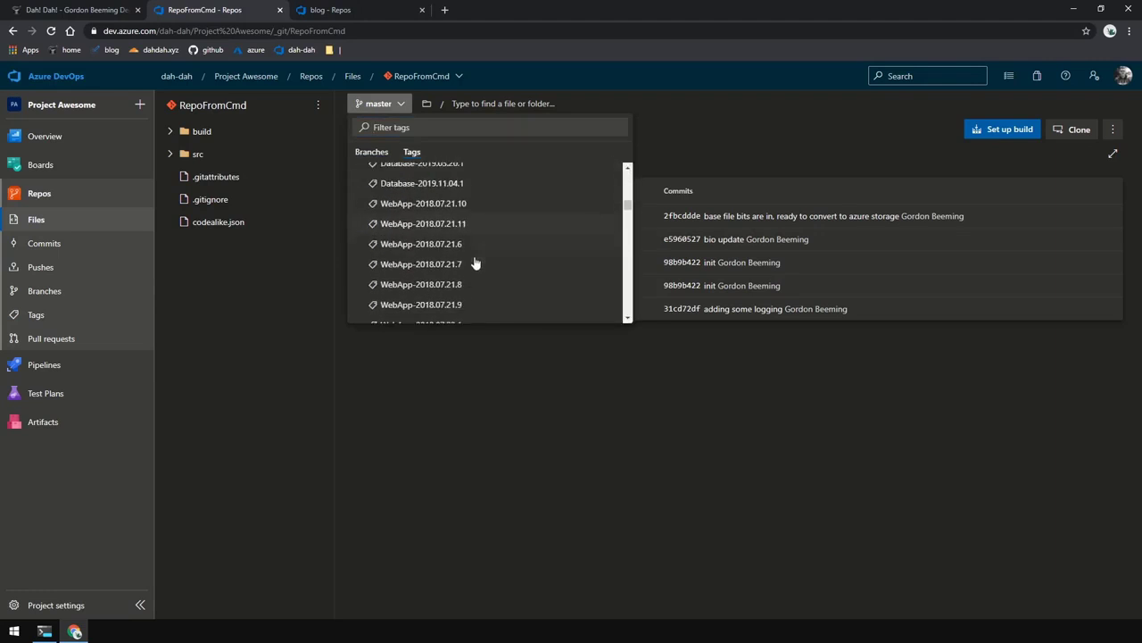
left_click(453, 362)
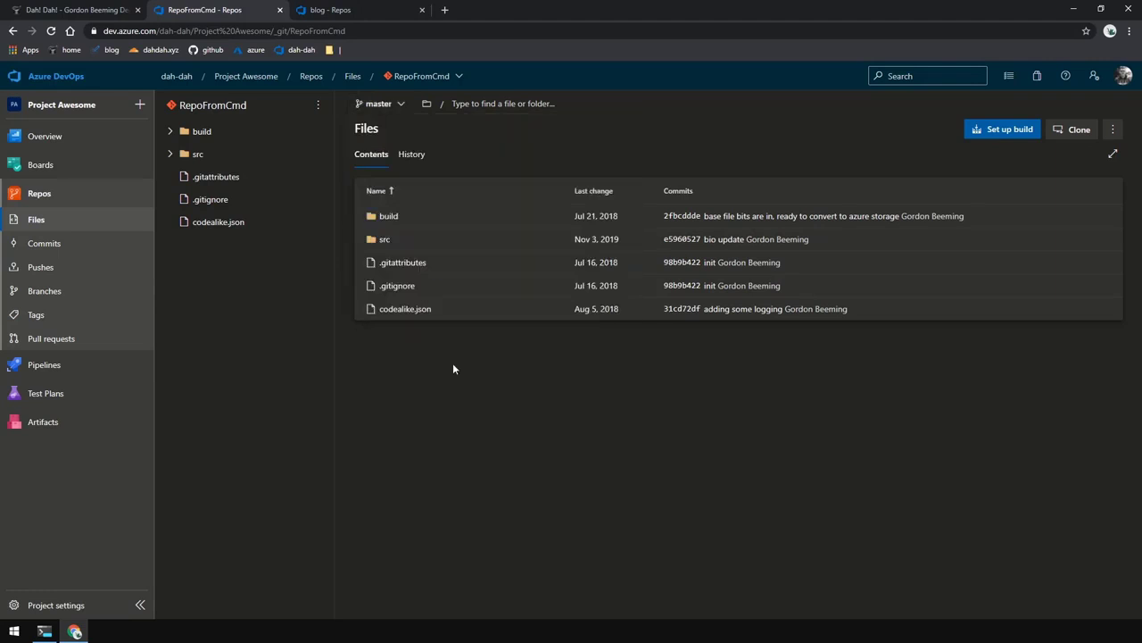
left_click(455, 77)
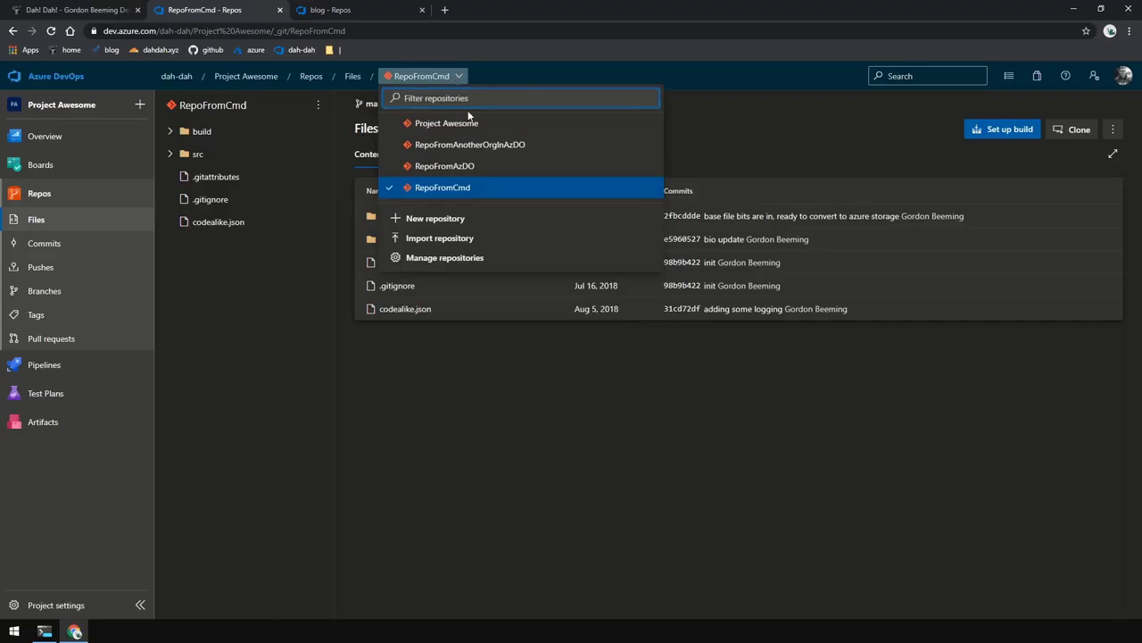
- Switch to the RepoFromAnotherOrgInAzDO repository to view its files
left_click(477, 149)
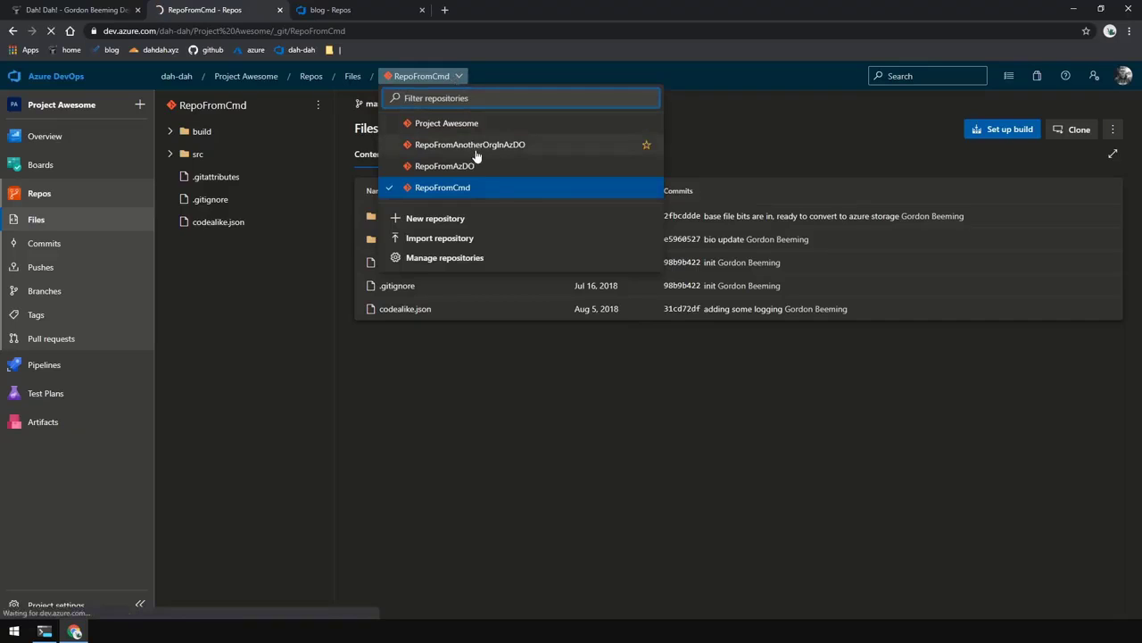
left_click(475, 152)
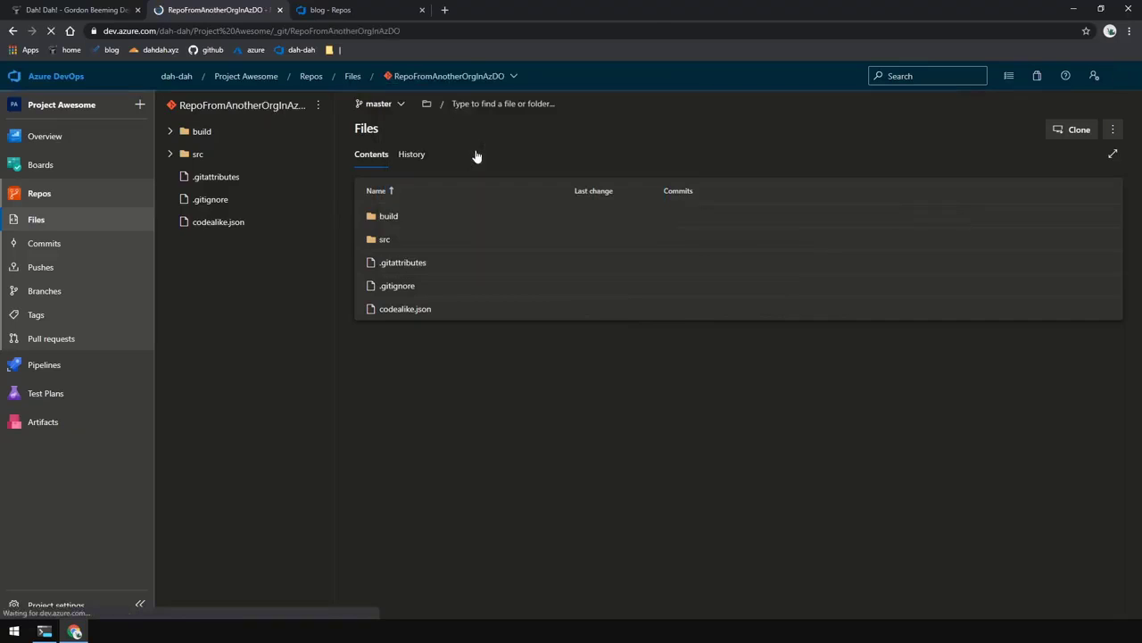
left_click(503, 78)
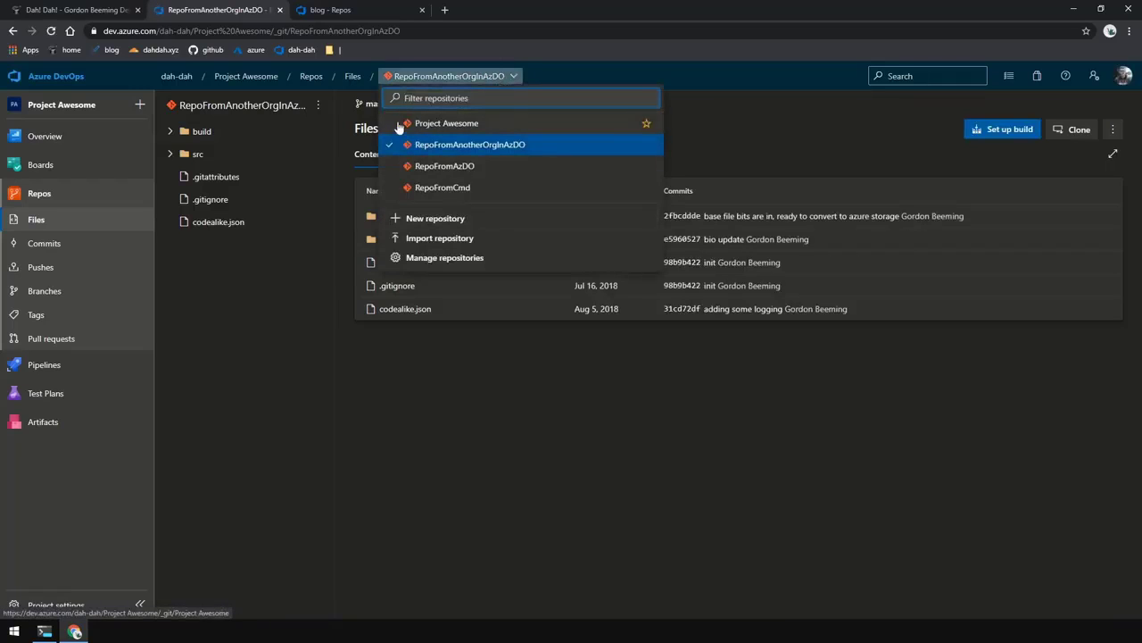
left_click(348, 153)
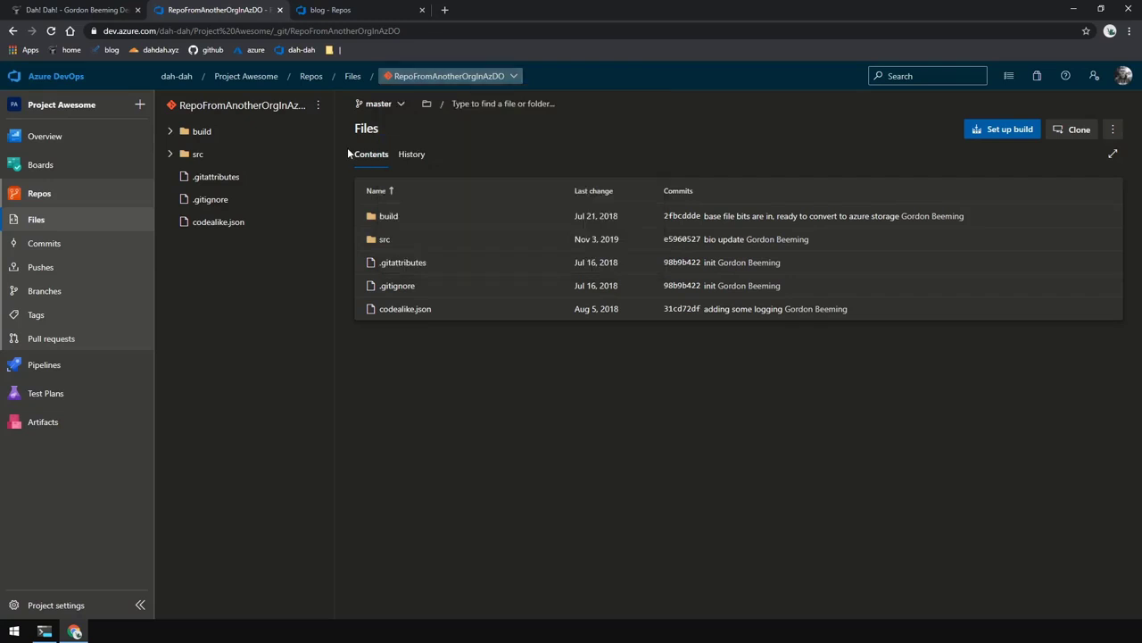
- Browse RepoFromAnotherOrgInAzDO's 2018 Database and WebApp tags in the branch dropdown
left_click(382, 103)
left_click(411, 154)
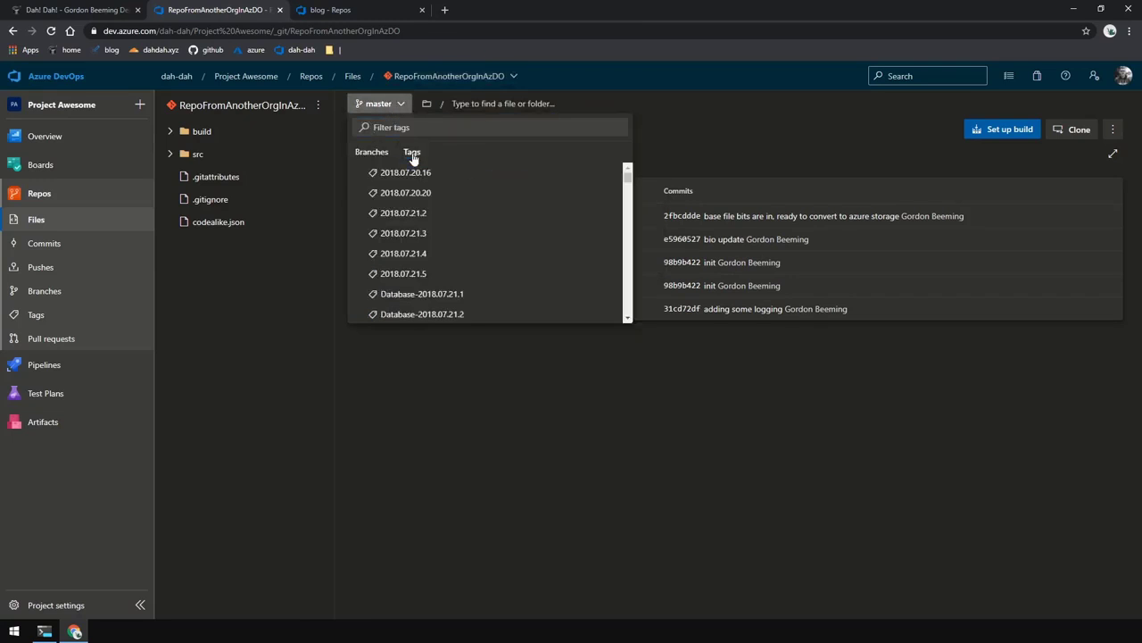
scroll(416, 191, "down", 5)
scroll(416, 187, "down", 15)
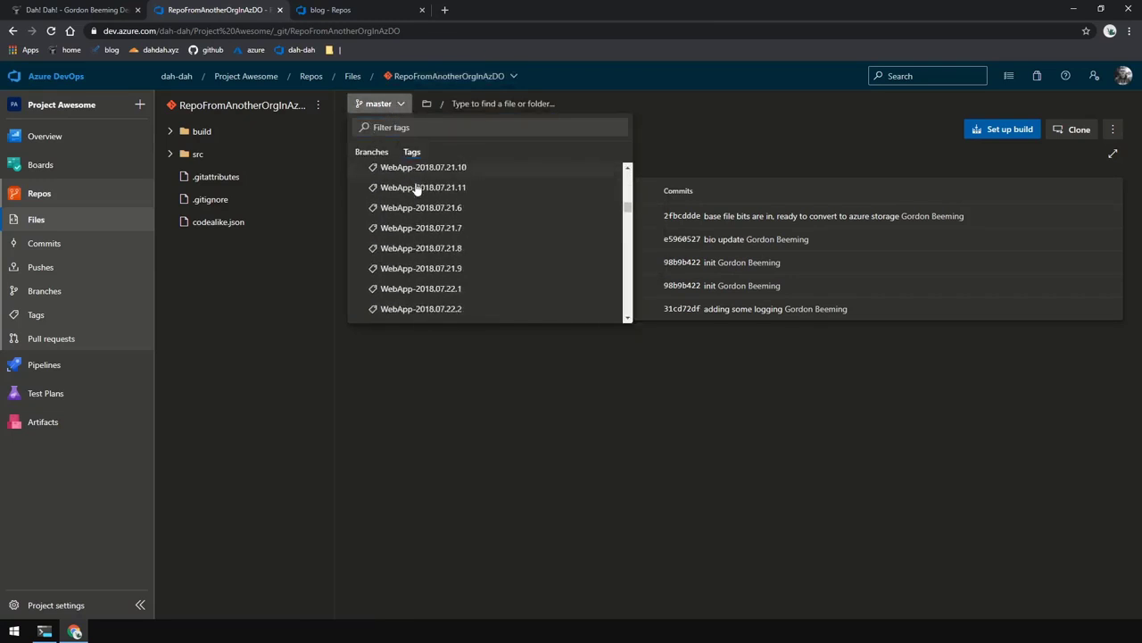
scroll(417, 190, "down", 3)
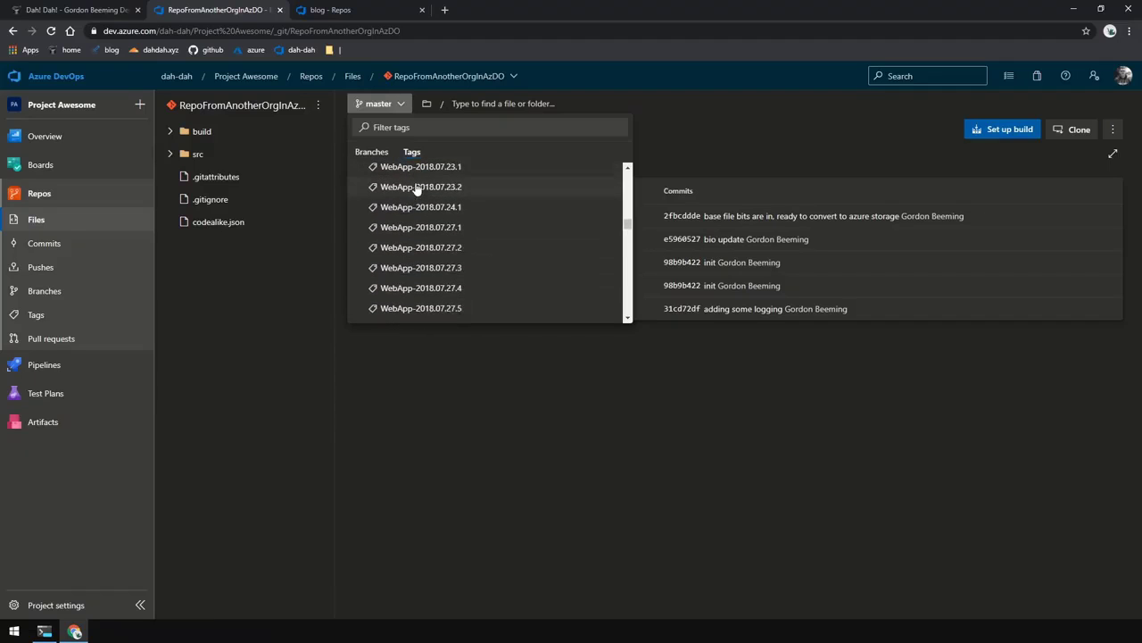
left_click(510, 376)
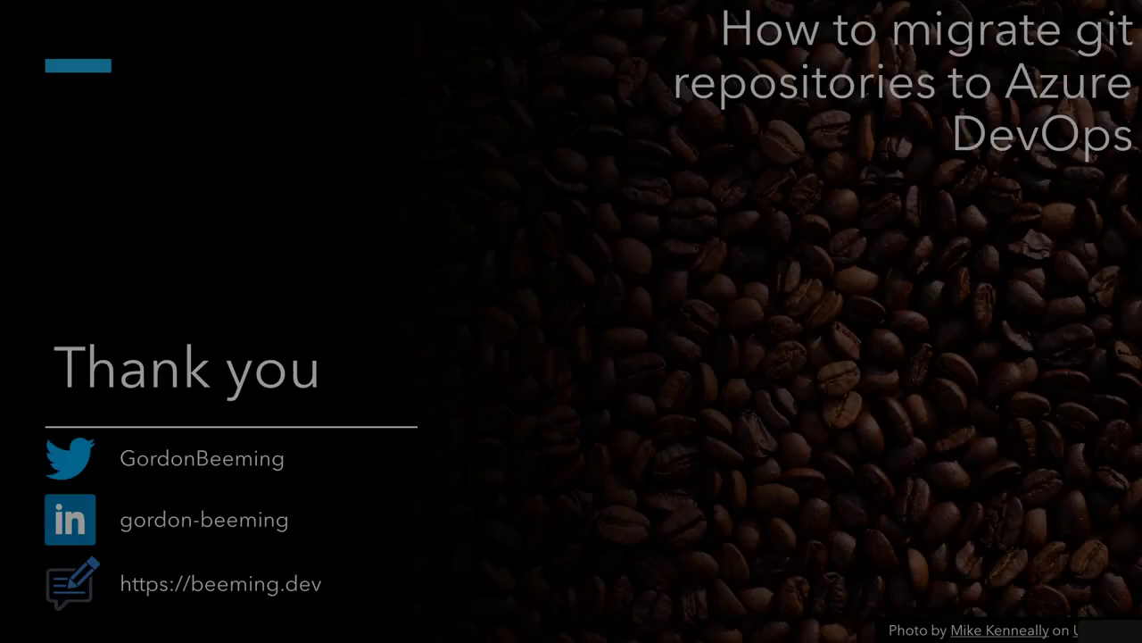